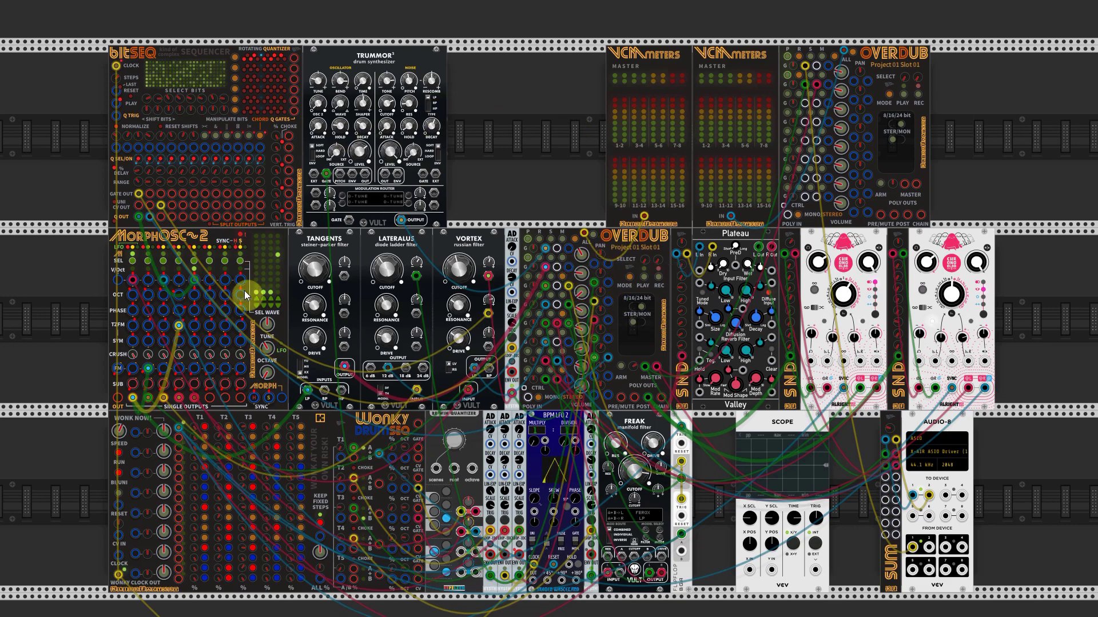
- Turn on Mute All on the middle-row Overdub mixer so Mute All Channels reads 1
left_click(573, 239)
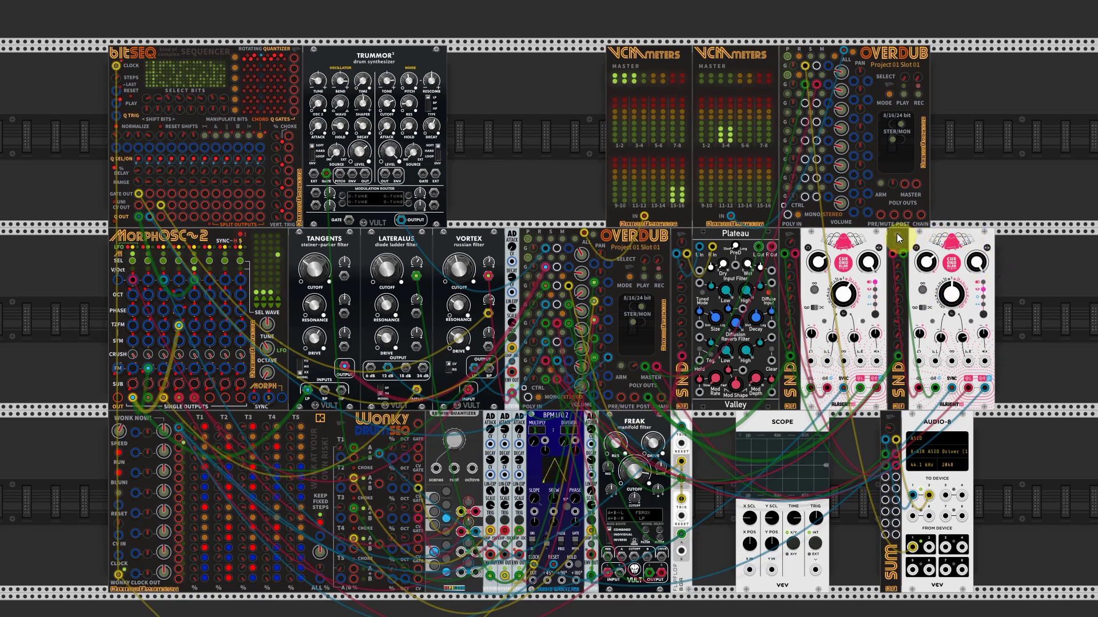
- Shift the SND and Chronoblob right, insert a Bogaudio Pressor there, and patch a cable into it
left_click_drag(901, 238, 1062, 242)
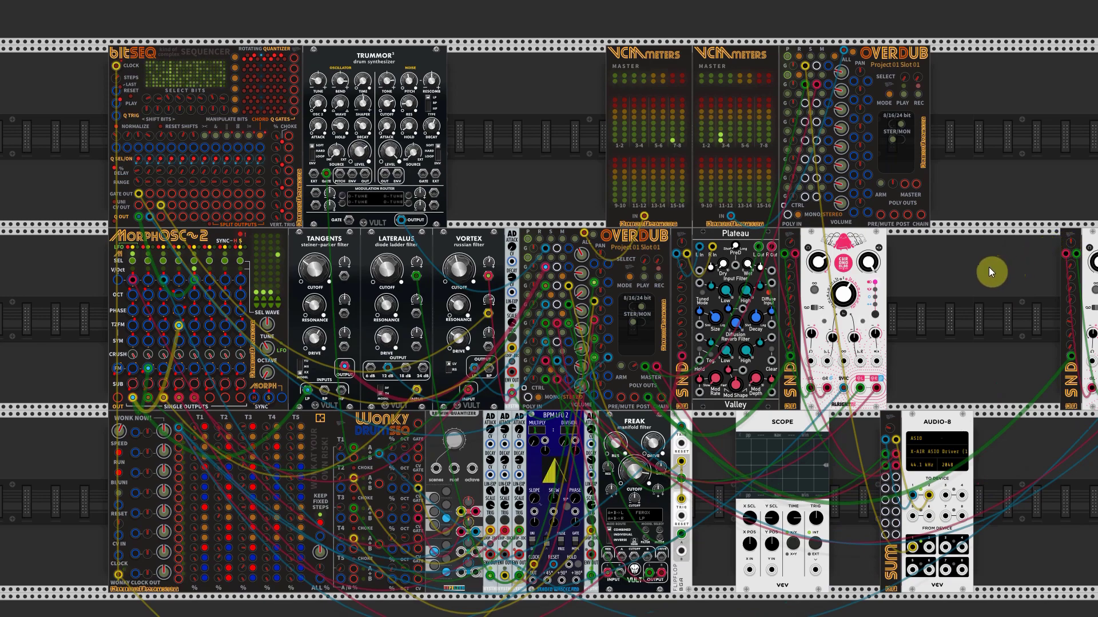
left_click(944, 288)
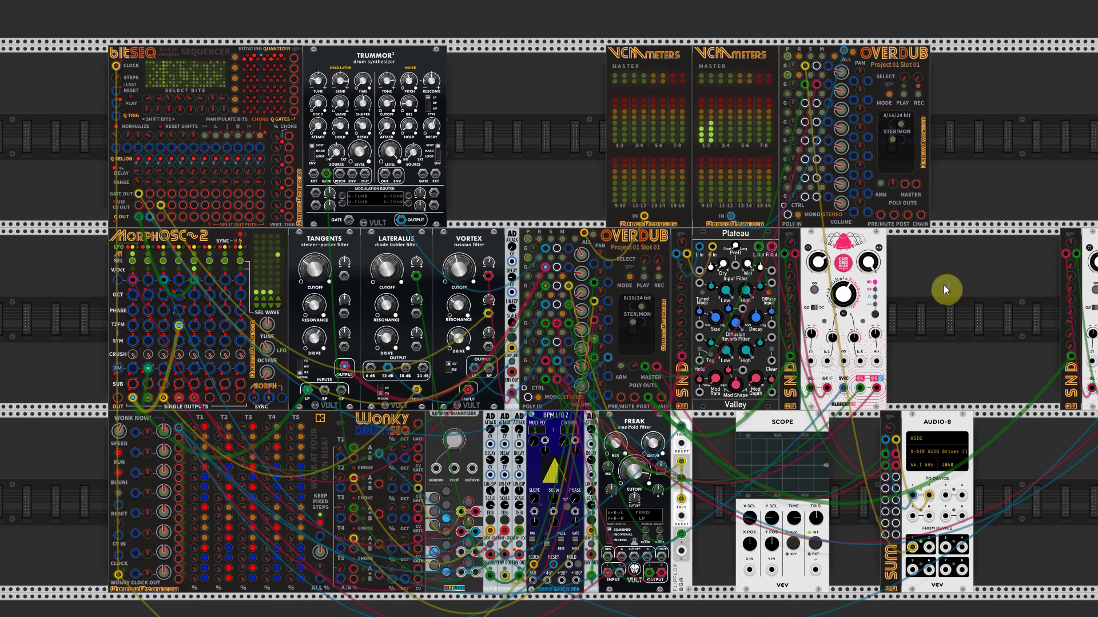
right_click(943, 285)
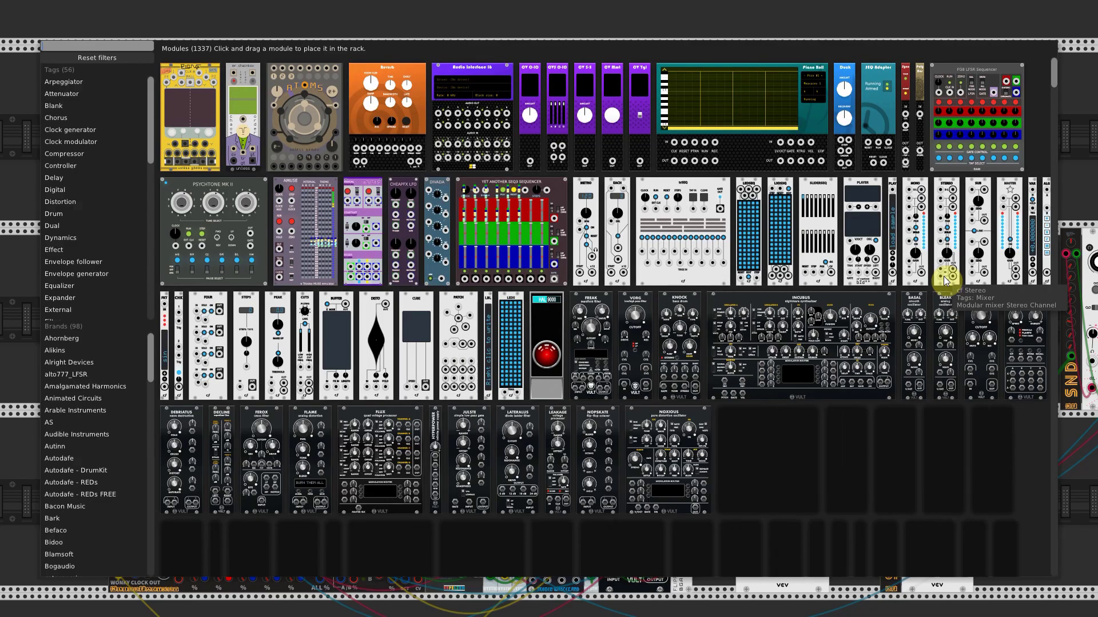
type("compressor")
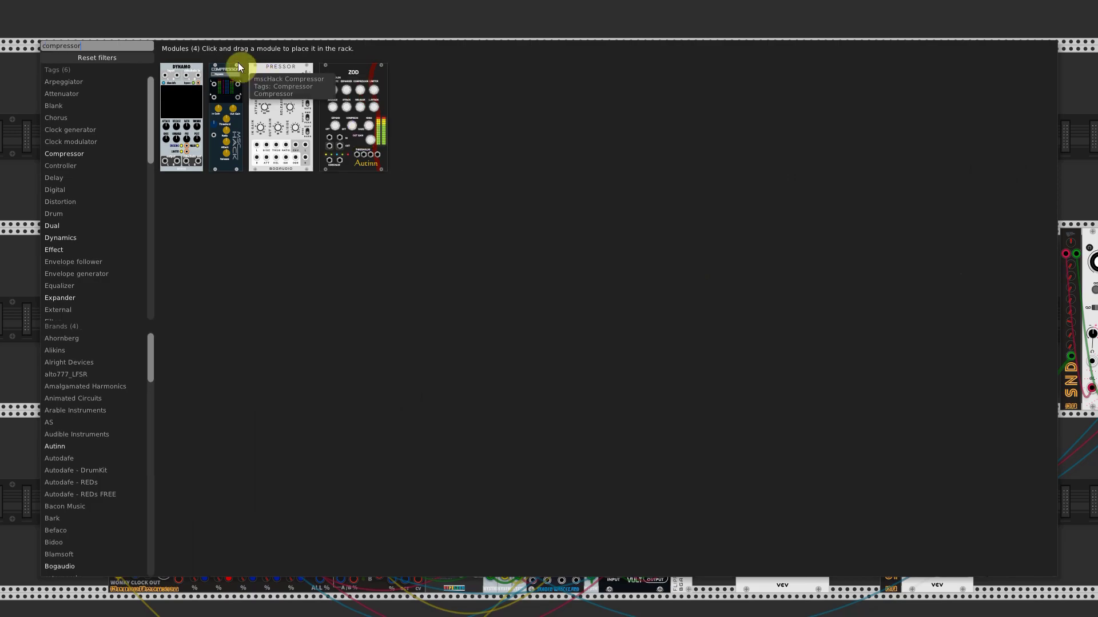
left_click_drag(267, 68, 963, 431)
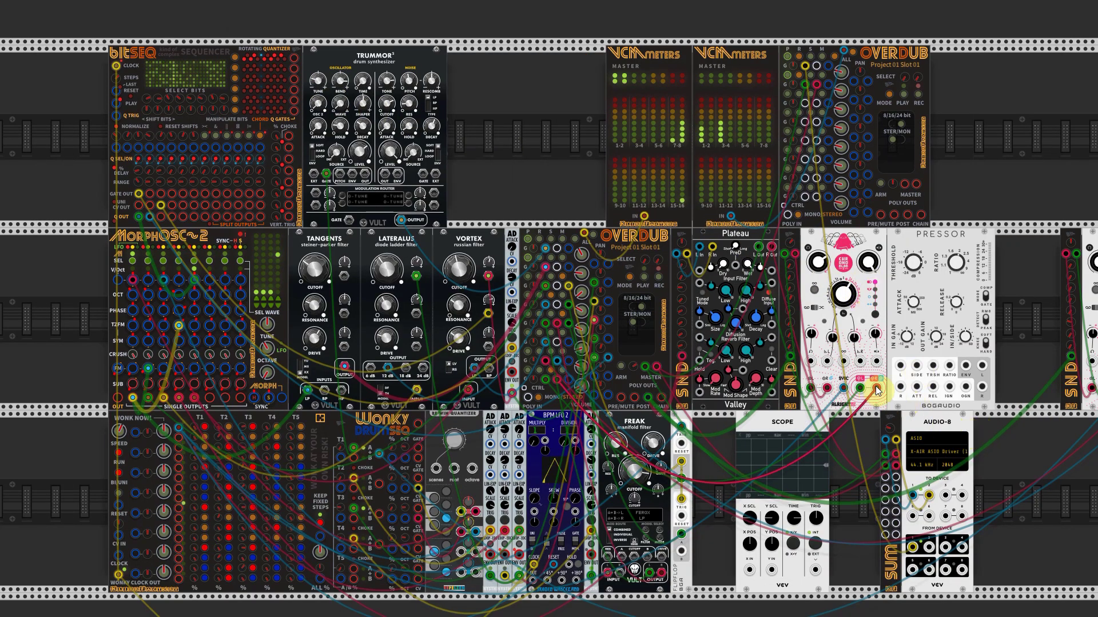
mouse_move(682, 506)
left_mouse_down()
mouse_move(981, 393)
mouse_move(959, 374)
mouse_move(980, 370)
mouse_move(860, 393)
mouse_move(900, 366)
mouse_move(875, 389)
left_mouse_up()
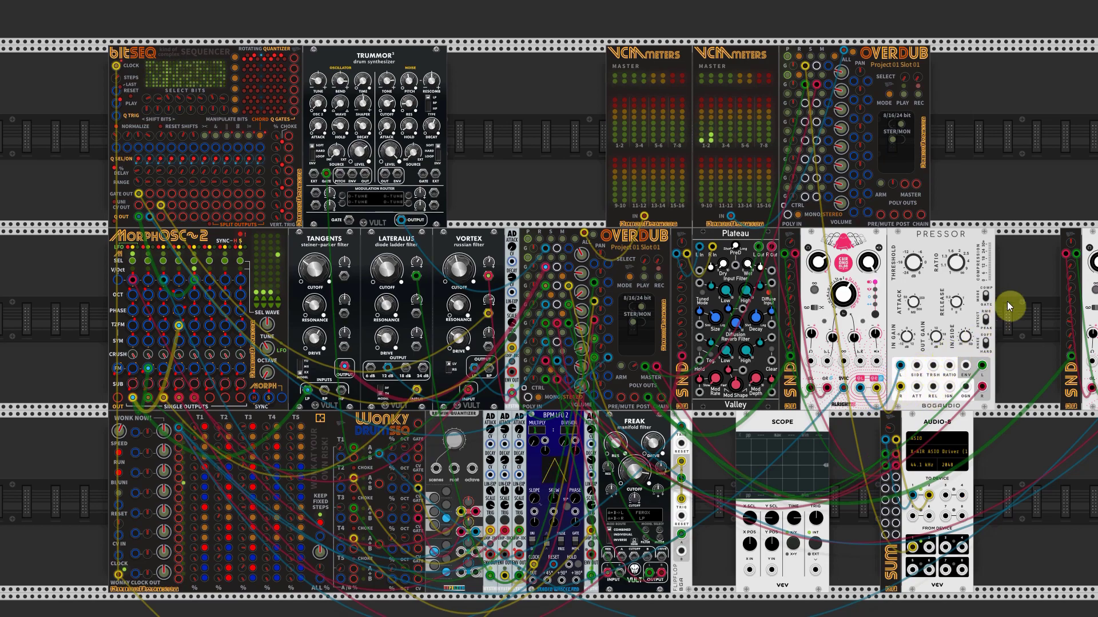
scroll(743, 324, "up", 3)
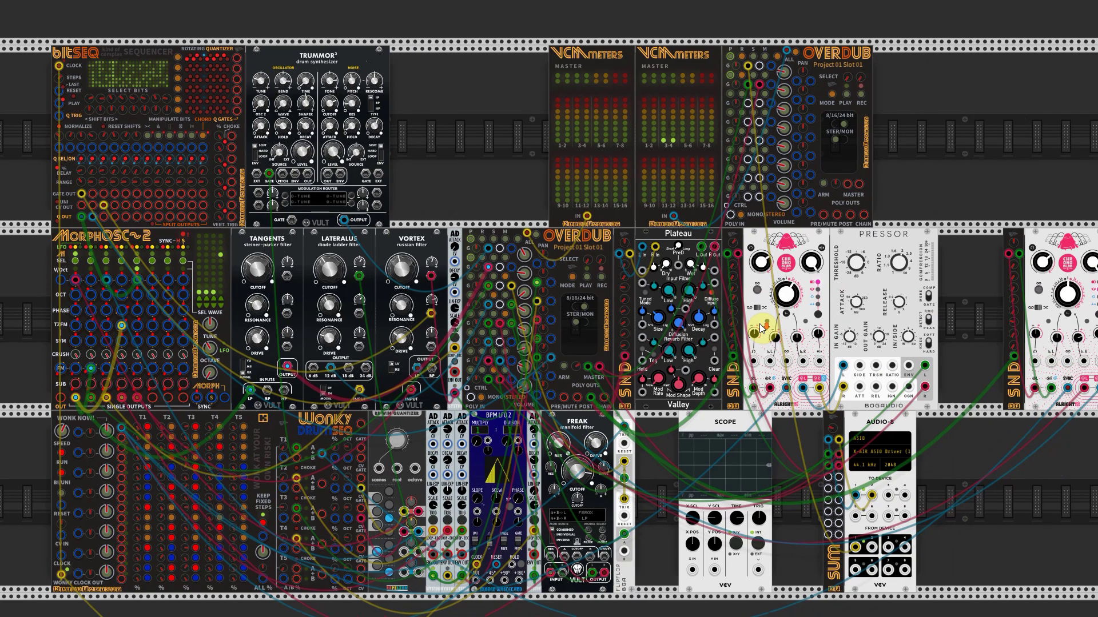
scroll(837, 330, "up", 1)
scroll(835, 327, "up", 1)
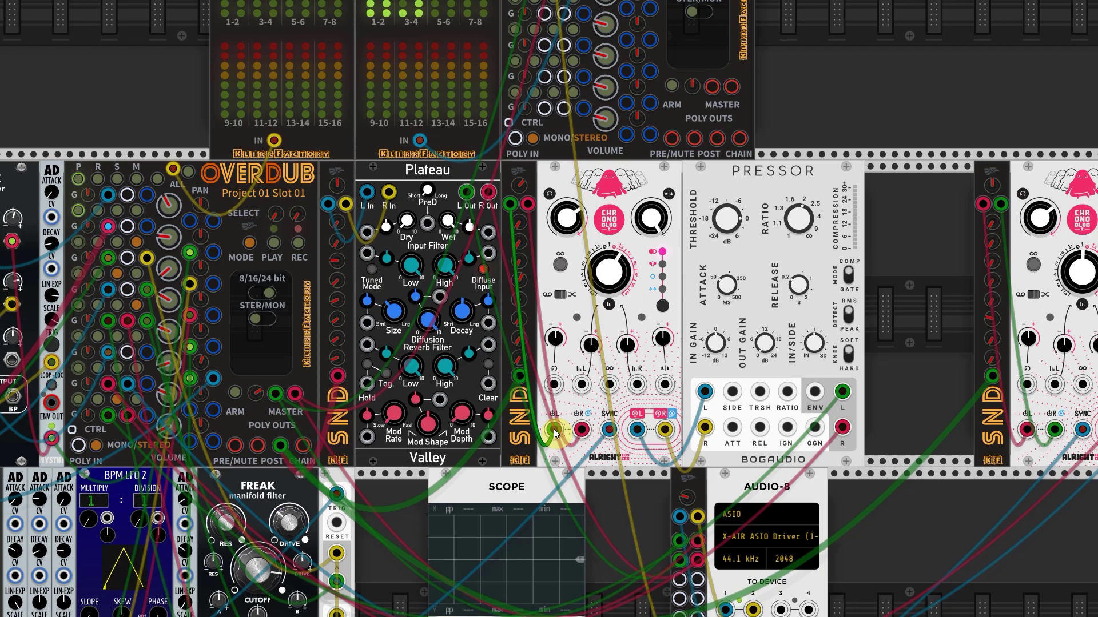
- Patch SND into the Pressor SIDE input, set threshold to -24 dB, and raise release and ratio
left_click_drag(732, 395, 514, 211)
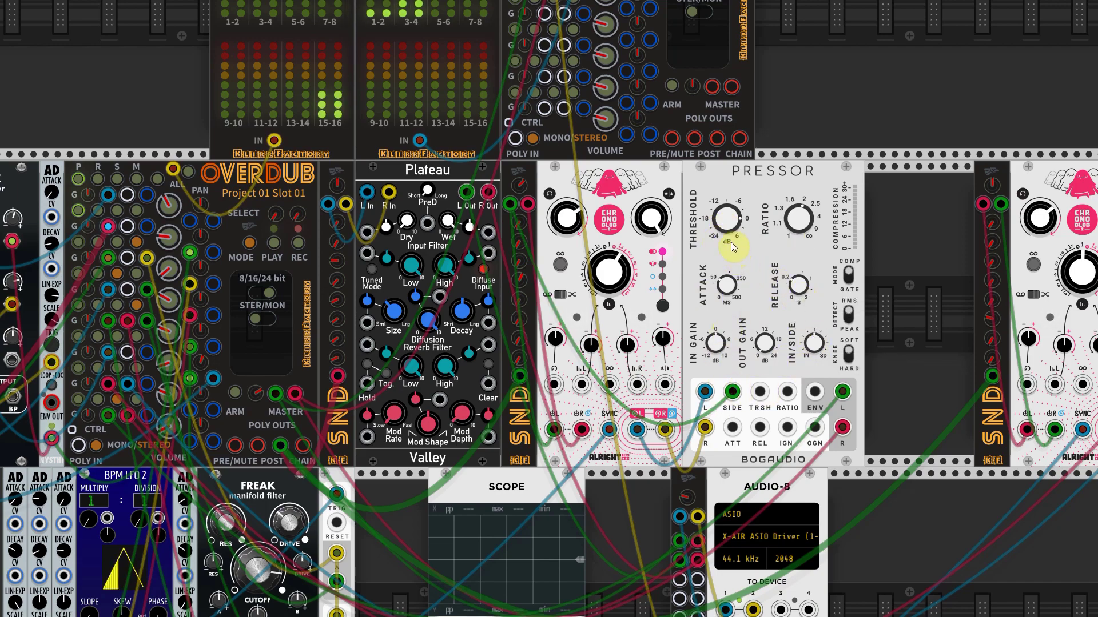
mouse_move(725, 219)
left_click_drag(729, 220, 729, 283)
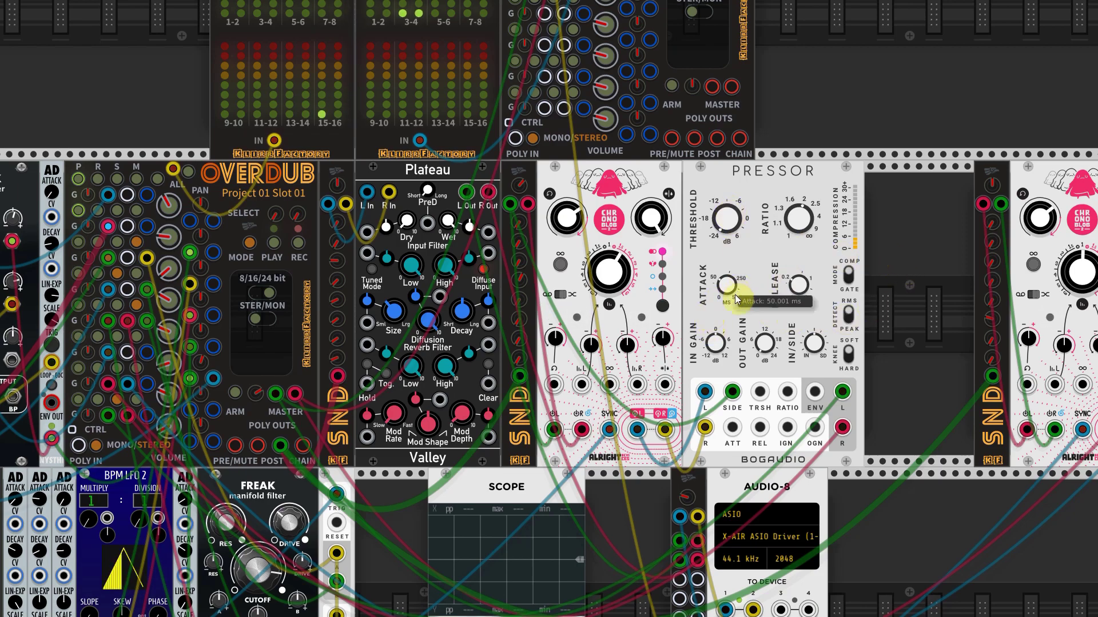
left_click_drag(798, 284, 799, 273)
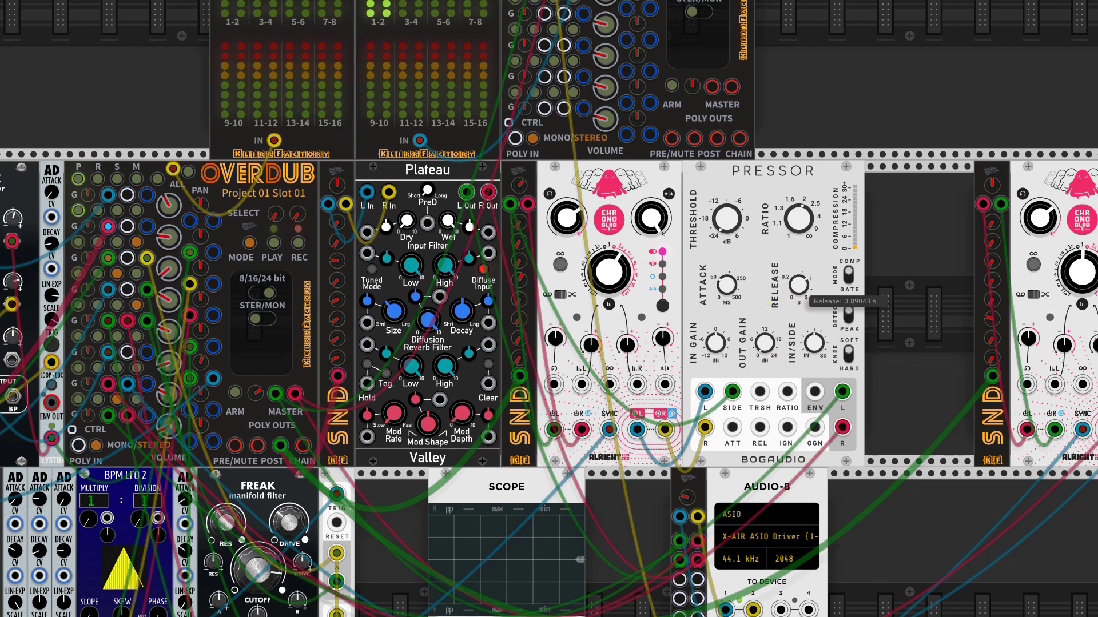
left_click_drag(799, 218, 798, 206)
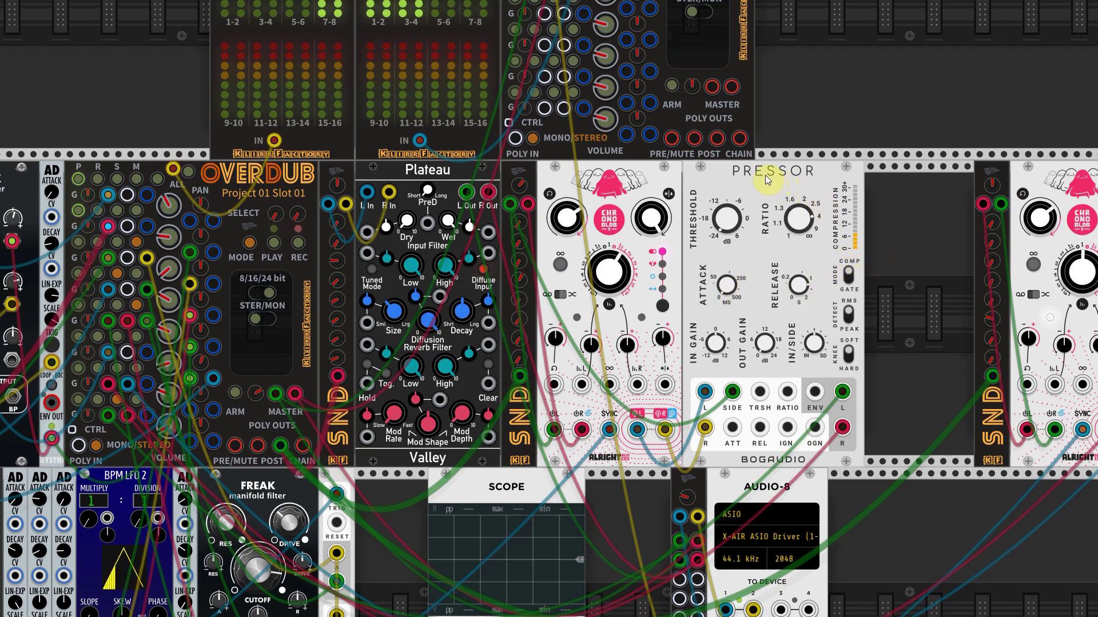
- Move the Pressor right and insert a 2M VCA beside the first Chronoblob
left_click_drag(764, 175, 869, 185)
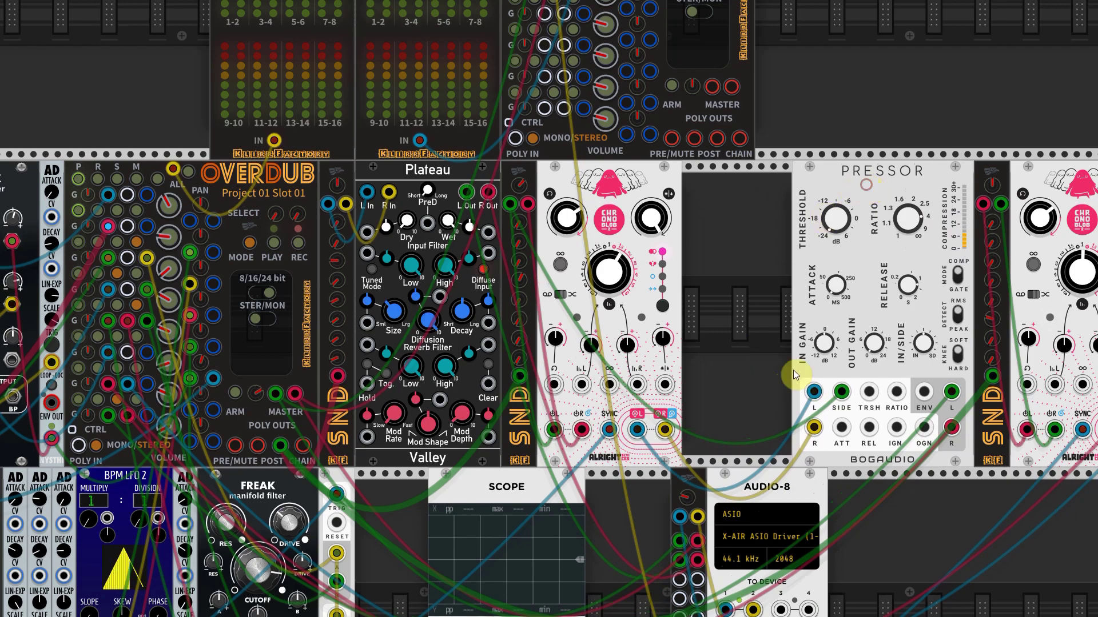
right_click(730, 297)
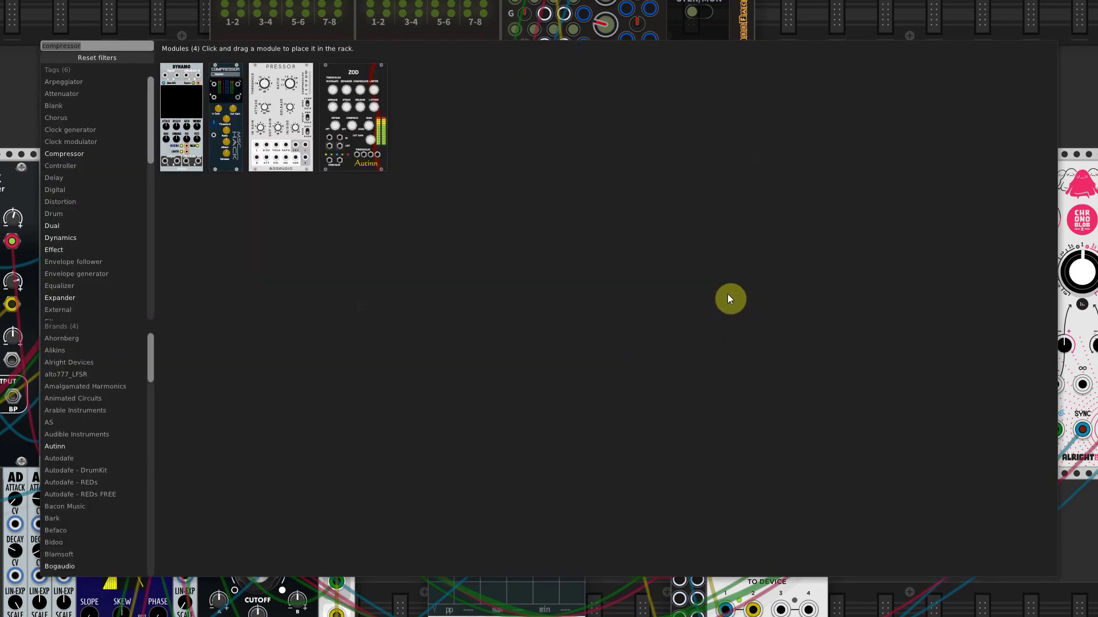
type("vc")
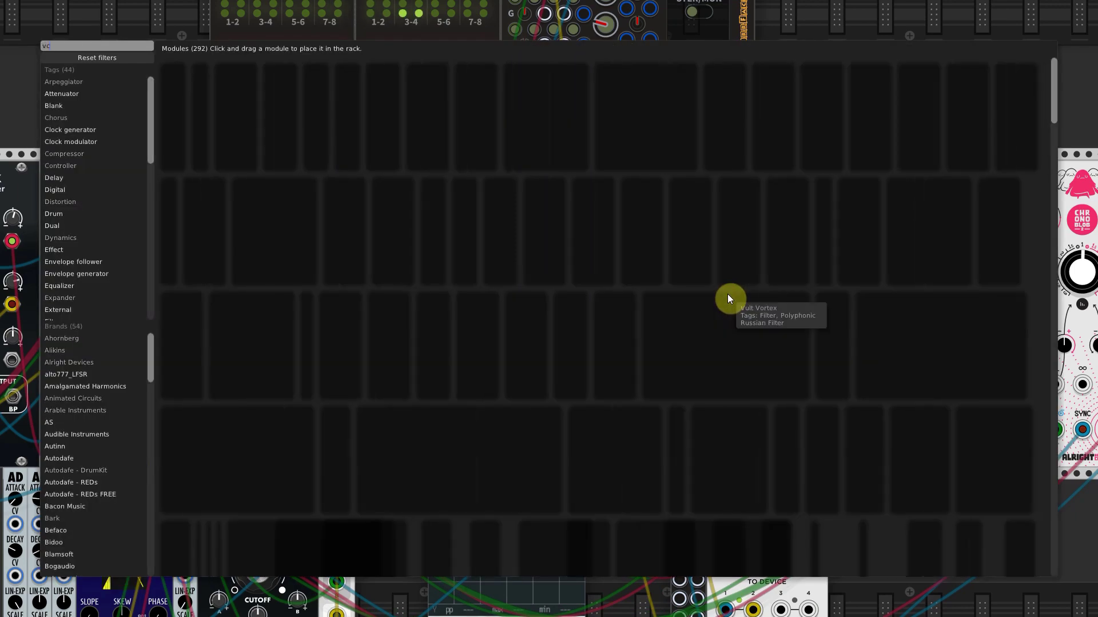
type("a")
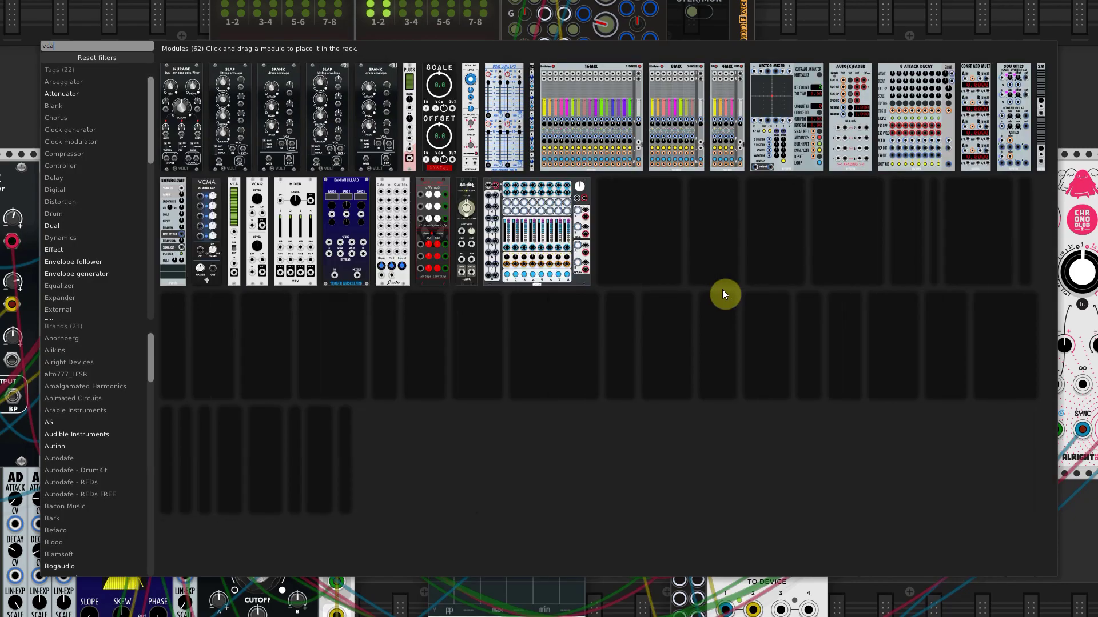
left_click_drag(1040, 94, 674, 251)
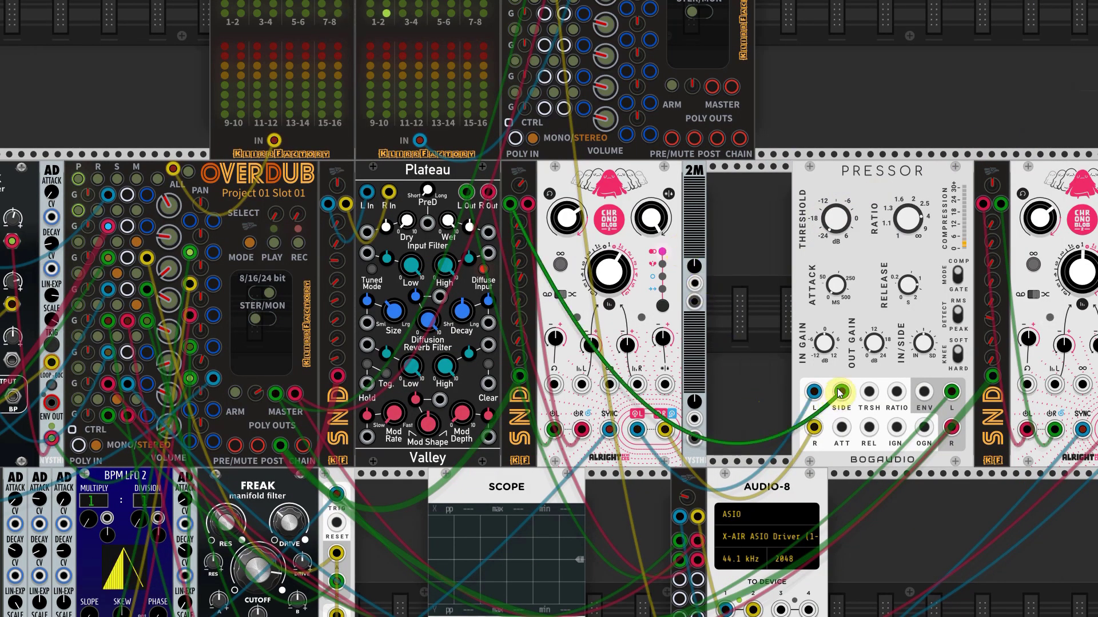
- Route the green and yellow cables through the 2M, slide the Pressor back, and nudge the 2M level up
mouse_move(842, 392)
left_mouse_down()
mouse_move(694, 283)
mouse_move(508, 205)
mouse_move(556, 429)
mouse_move(510, 210)
left_mouse_up()
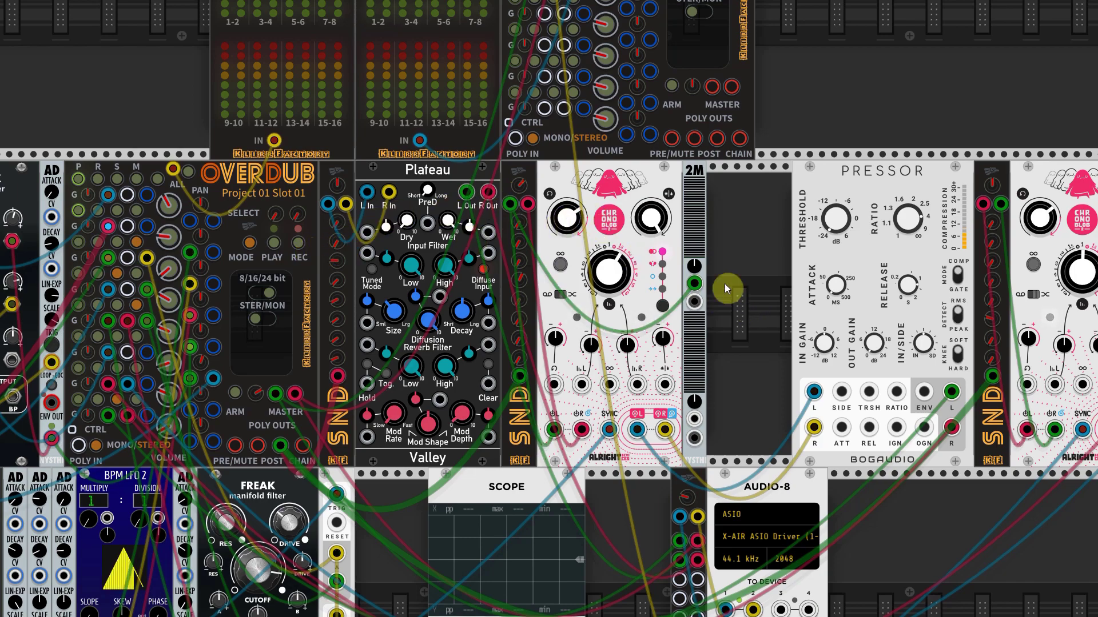
mouse_move(706, 311)
left_mouse_down()
mouse_move(697, 295)
mouse_move(841, 391)
left_mouse_up()
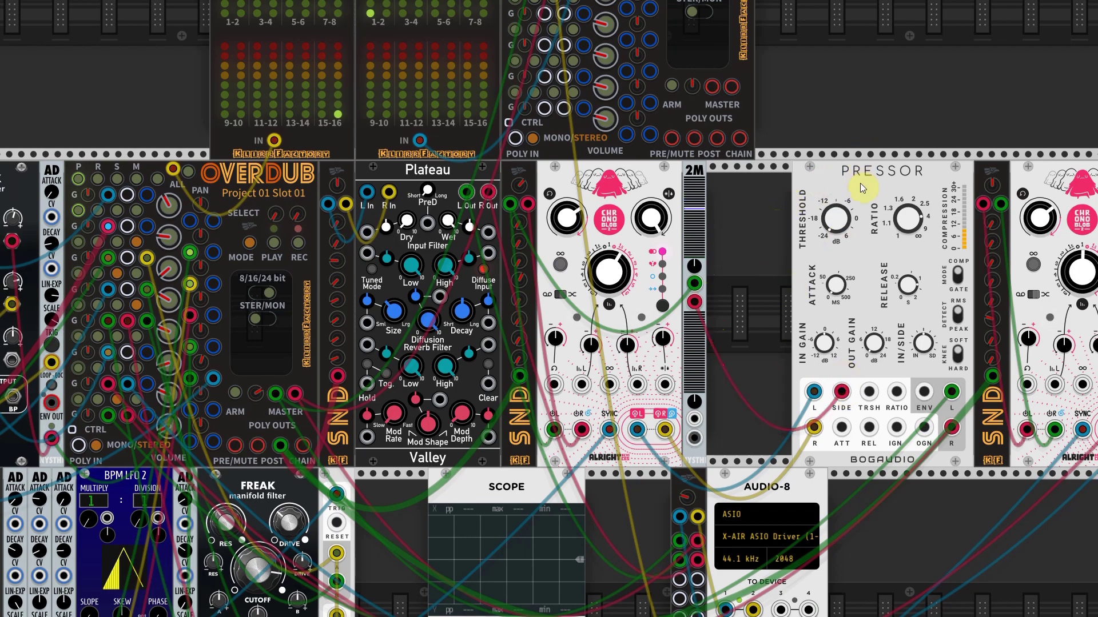
left_click_drag(860, 183, 777, 187)
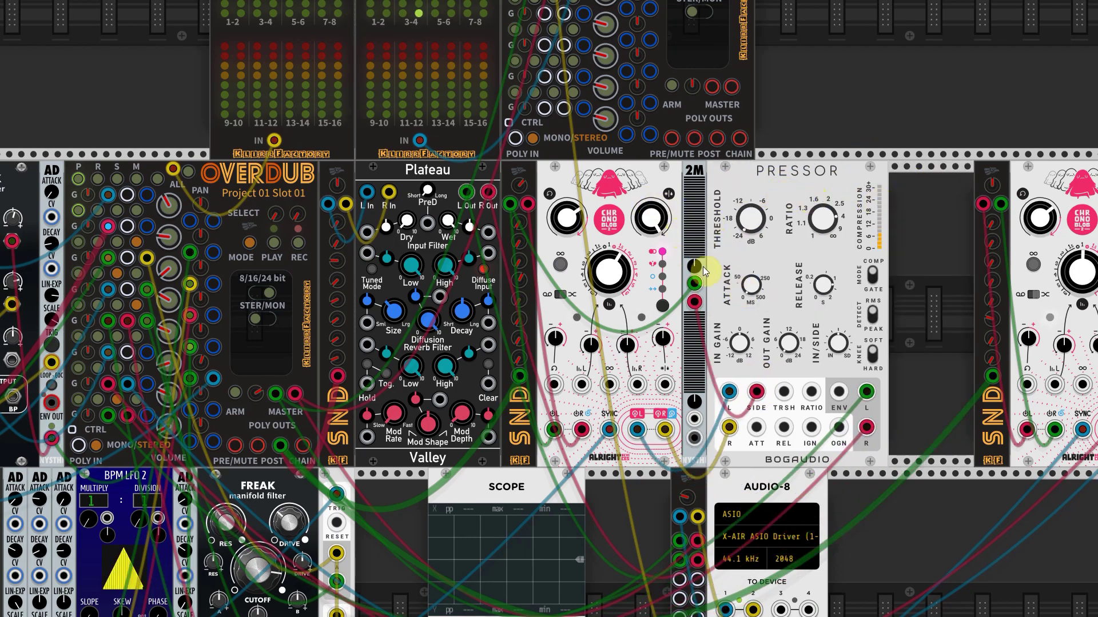
mouse_move(696, 268)
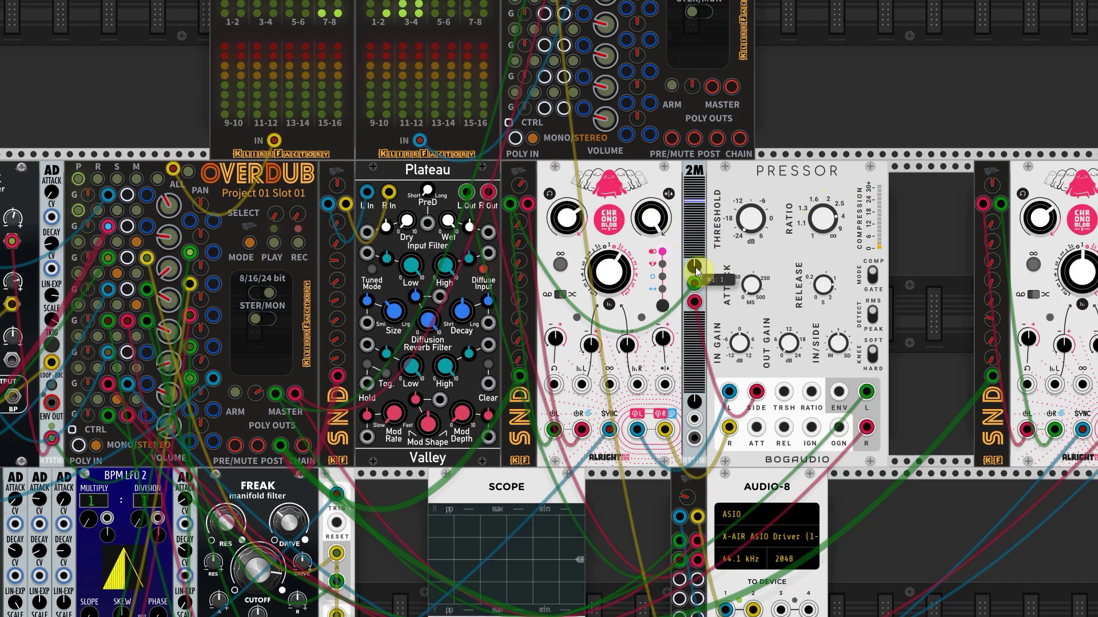
left_click_drag(694, 267, 693, 250)
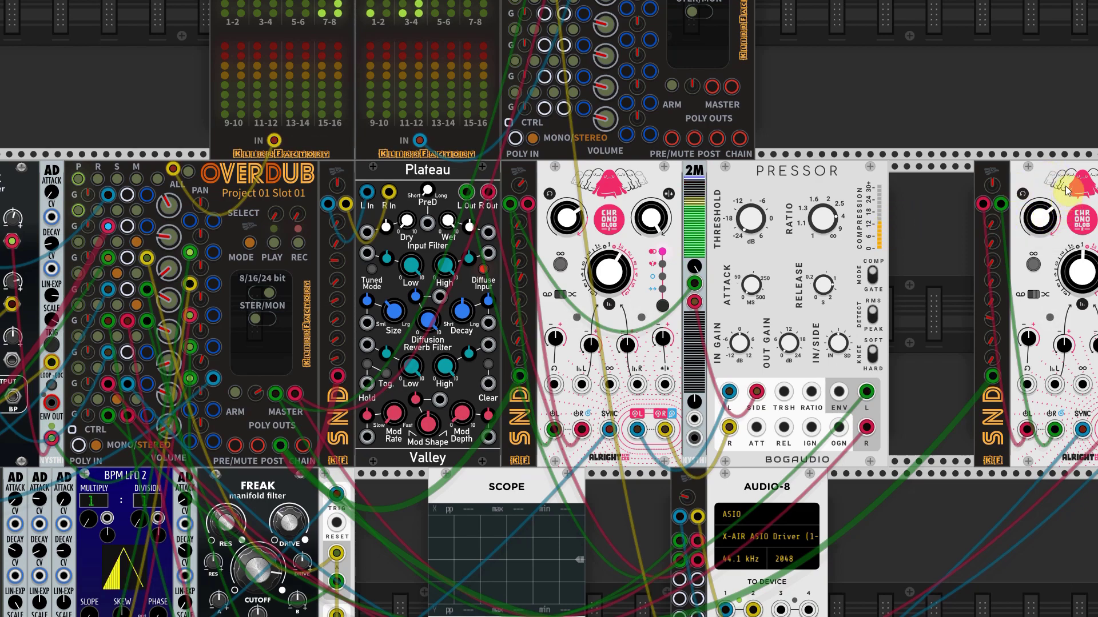
- Move the right Chronoblob and SND left, move a cable onto Overdub's top row, and raise the Pressor ratio slightly
left_click_drag(1059, 184, 972, 195)
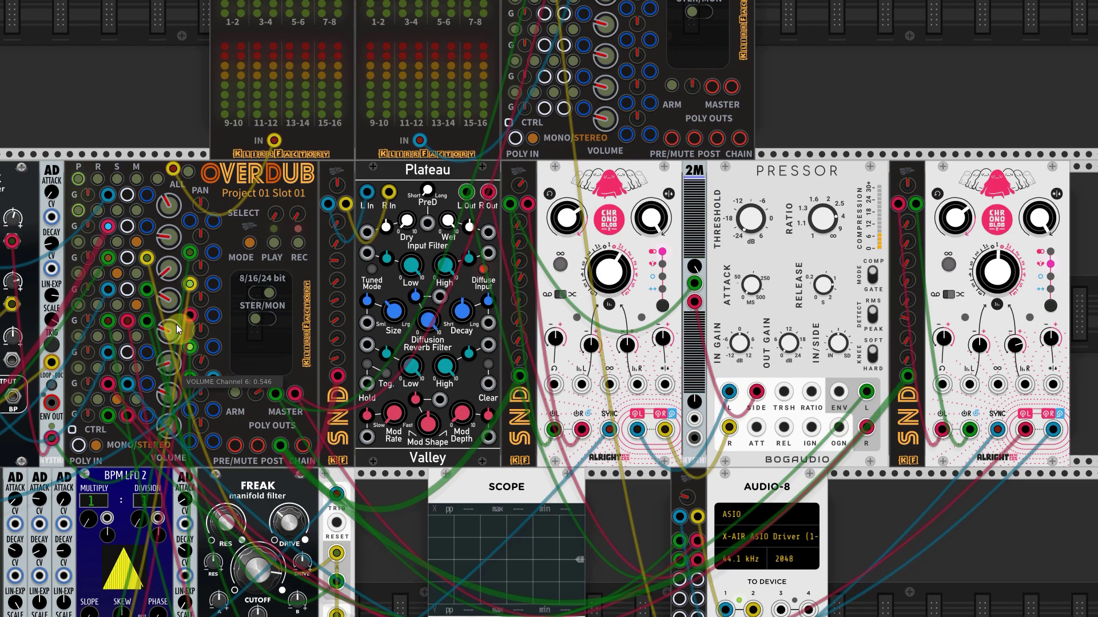
mouse_move(213, 387)
left_mouse_down()
mouse_move(138, 190)
mouse_move(121, 396)
mouse_move(119, 272)
left_mouse_up()
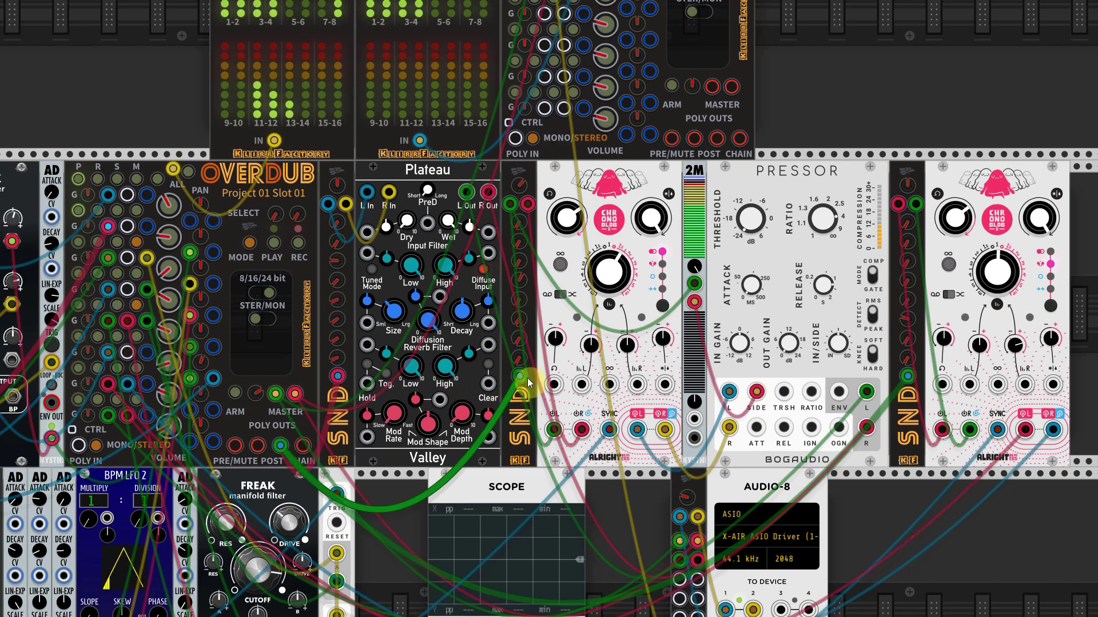
left_click_drag(824, 242, 824, 231)
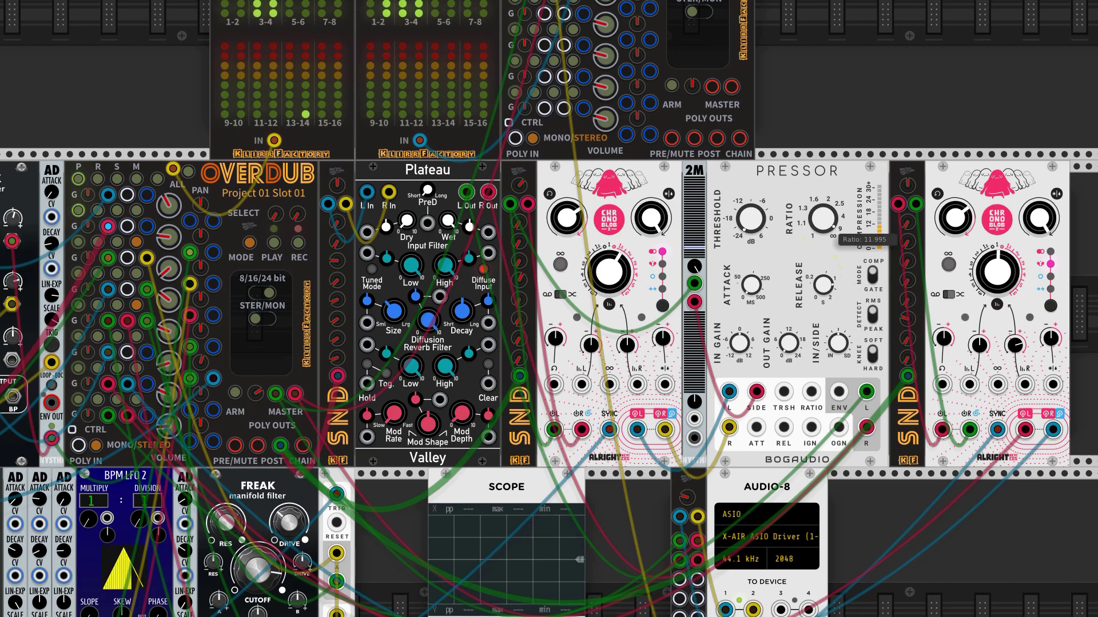
- Adjust the Pressor attack and lengthen its release to about 1.9 seconds
left_click_drag(748, 278, 752, 283)
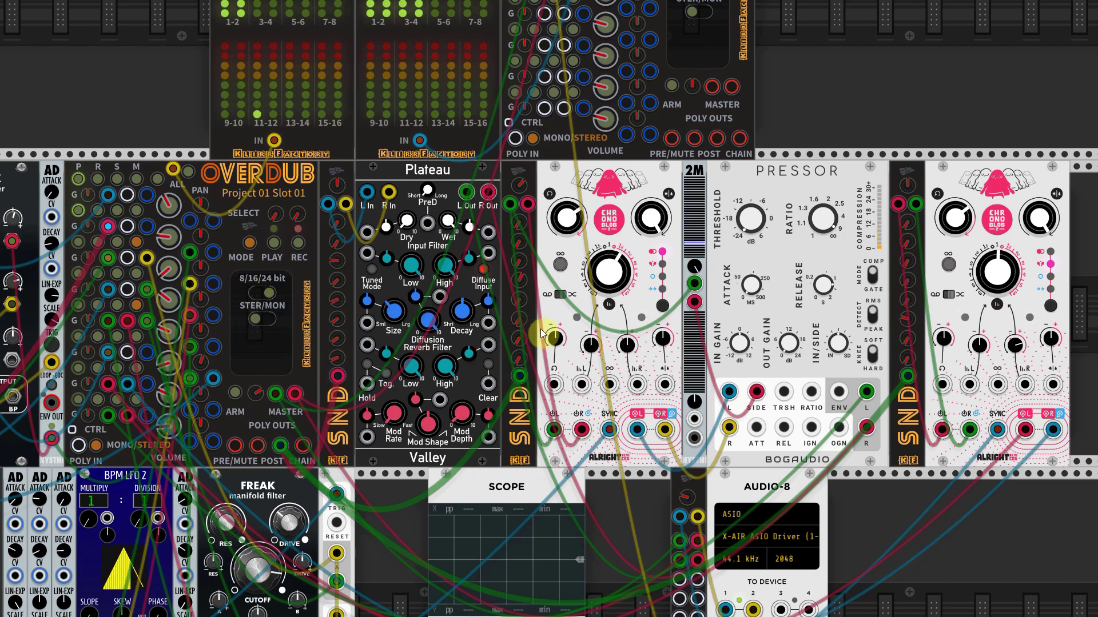
mouse_move(823, 285)
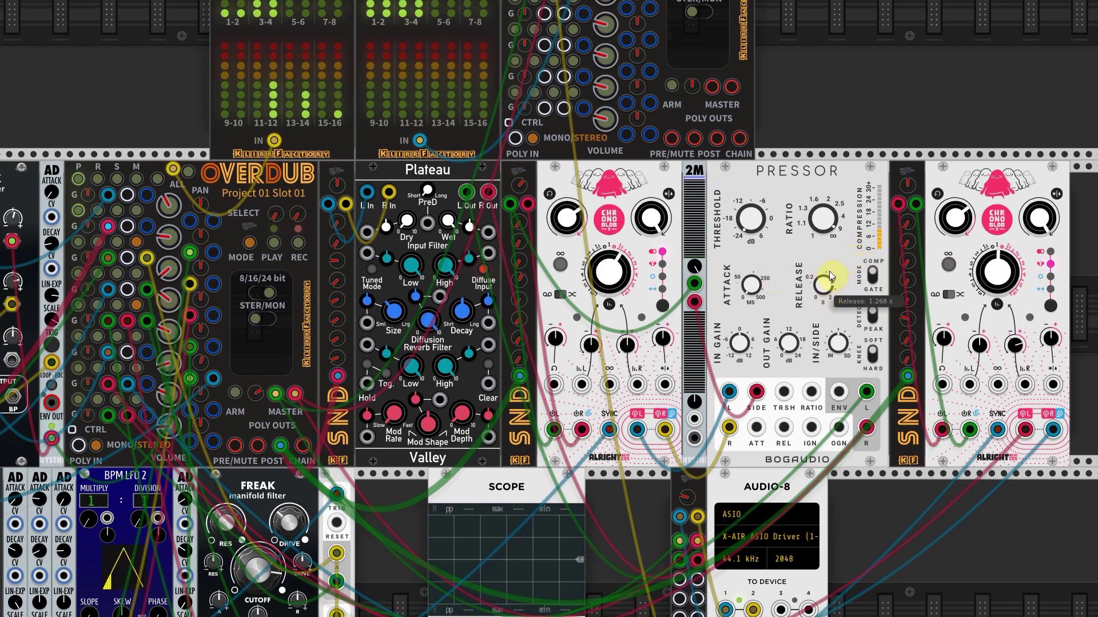
left_click_drag(830, 271, 829, 254)
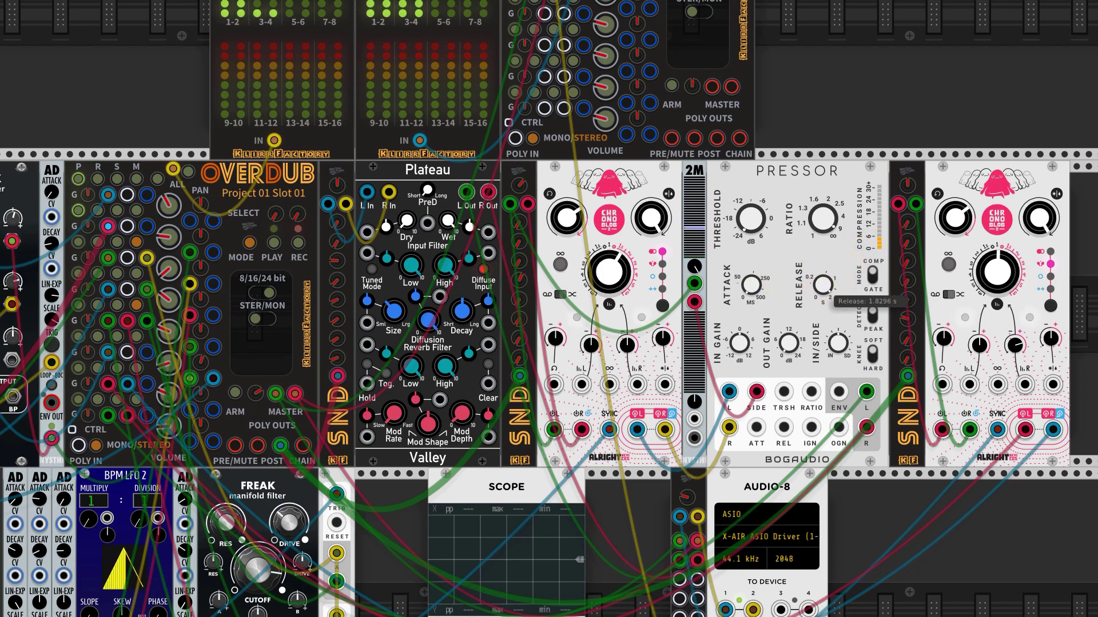
left_click_drag(822, 286, 789, 294)
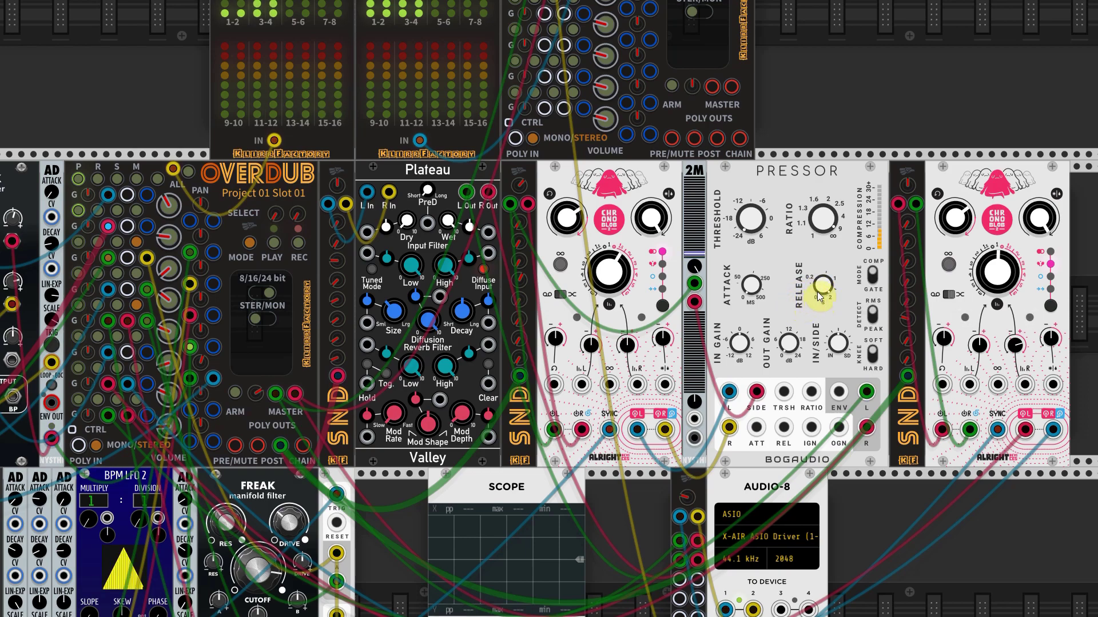
- Mute all Overdub channels, set Chronoblob feedback to about 10%, and sync its delay time
left_click(174, 429)
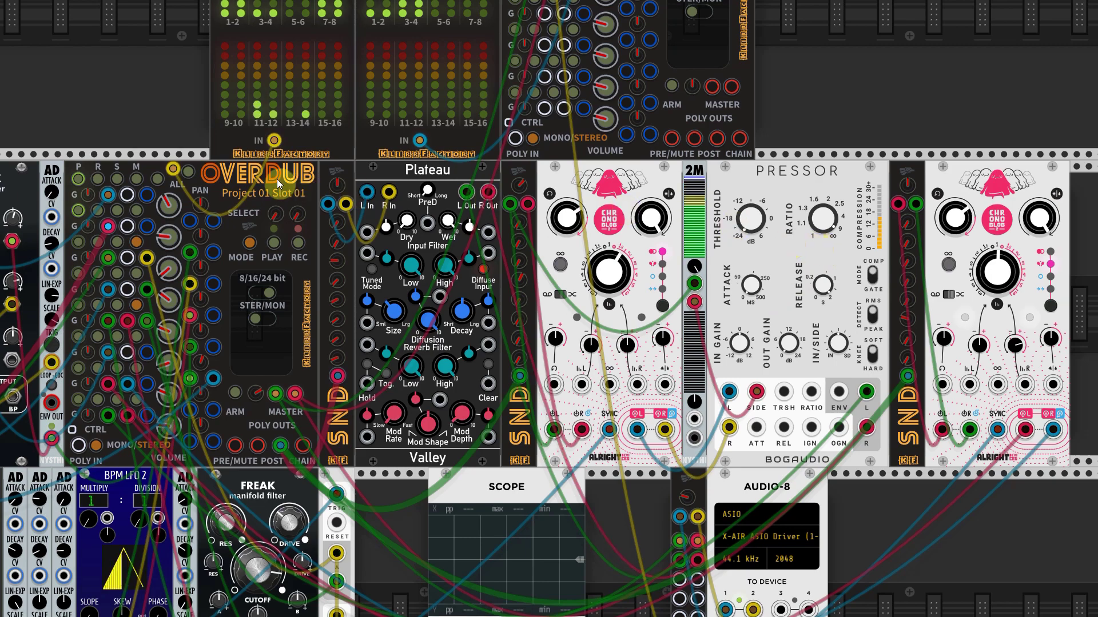
left_click(134, 178)
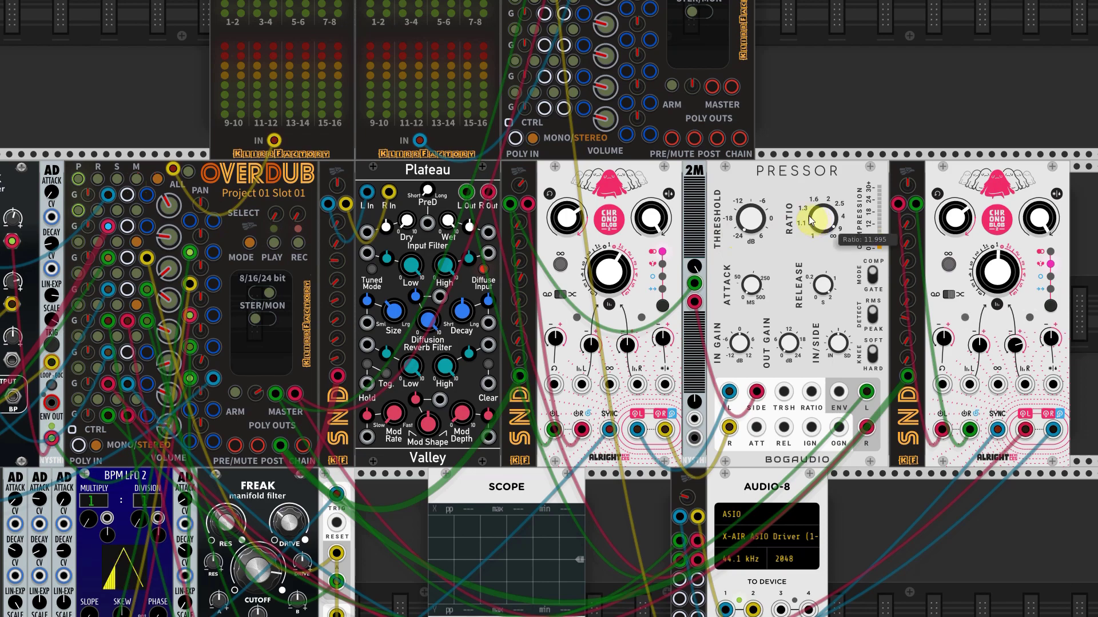
mouse_move(566, 218)
left_click_drag(574, 219, 581, 217)
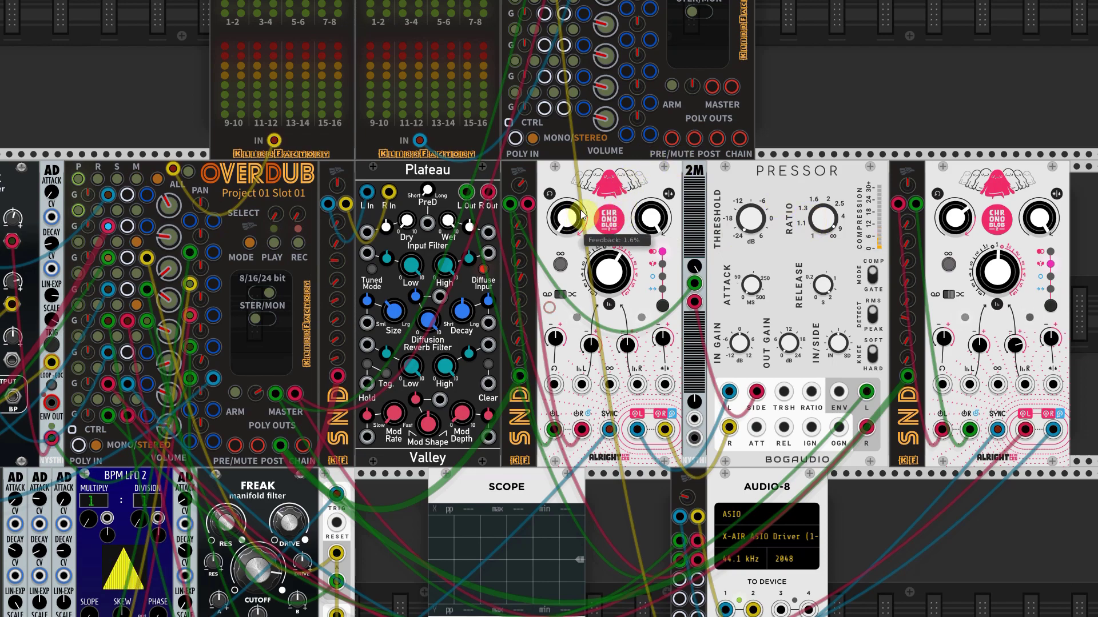
left_click_drag(612, 274, 612, 284)
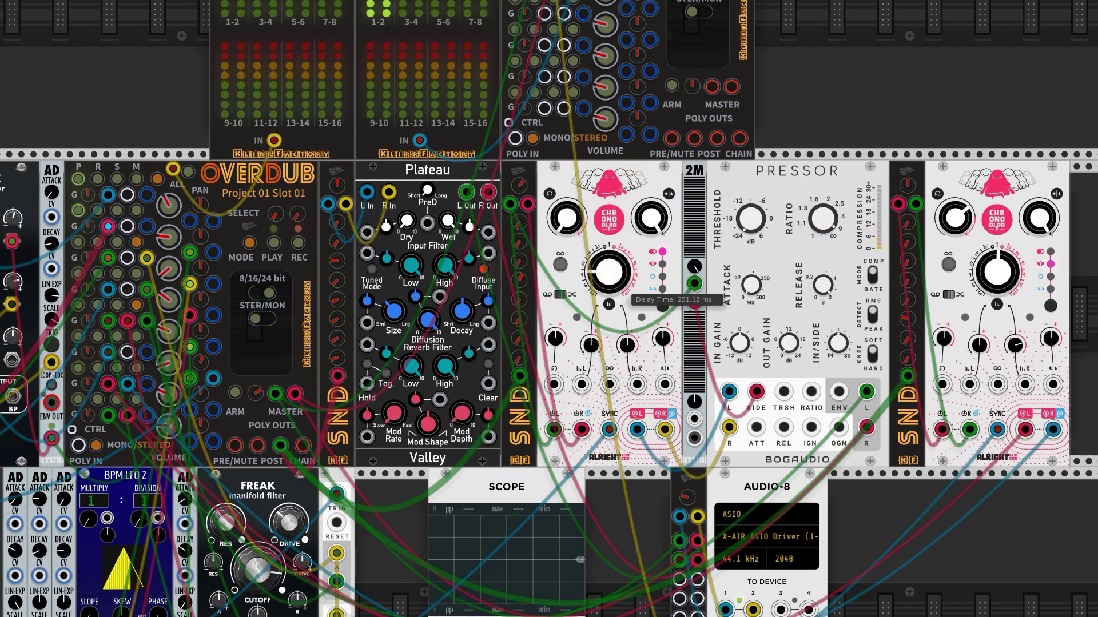
left_click_drag(567, 219, 567, 215)
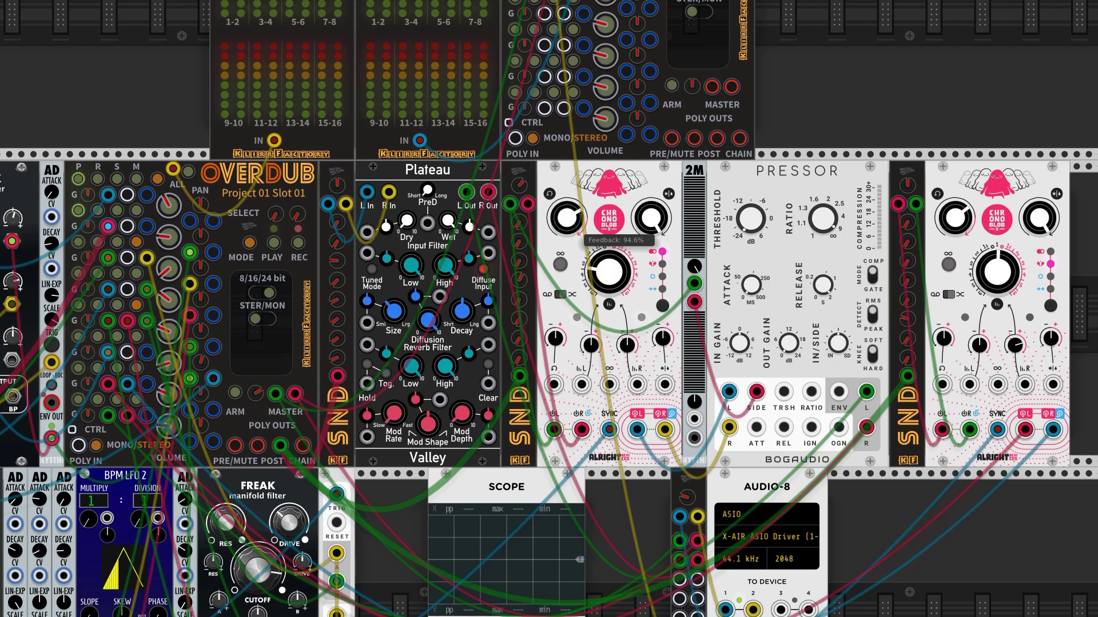
left_click(253, 205)
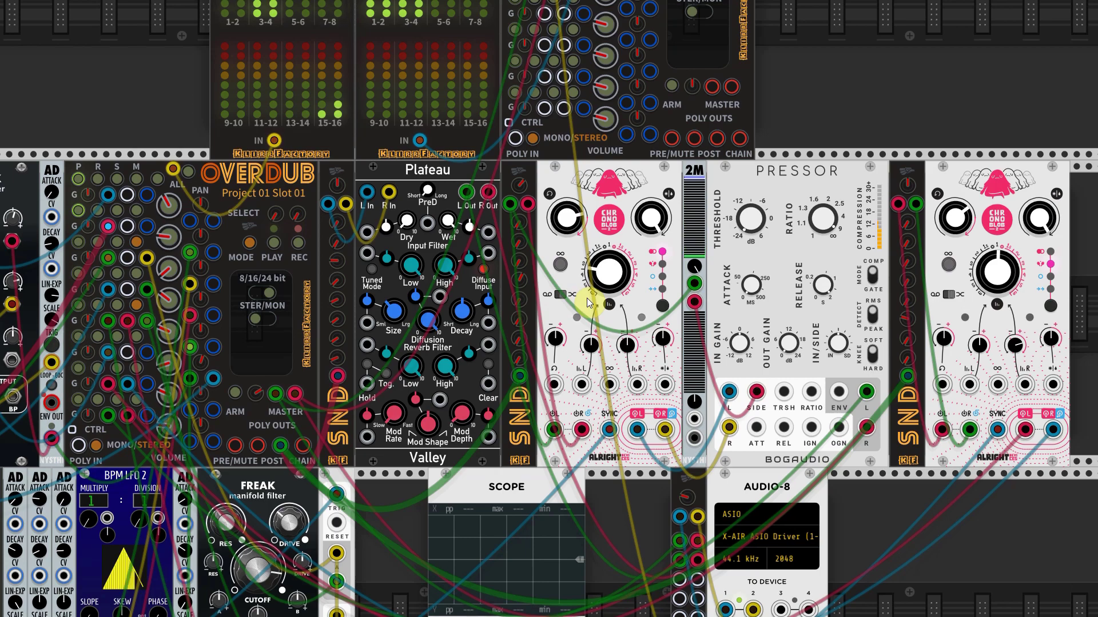
left_click(609, 303)
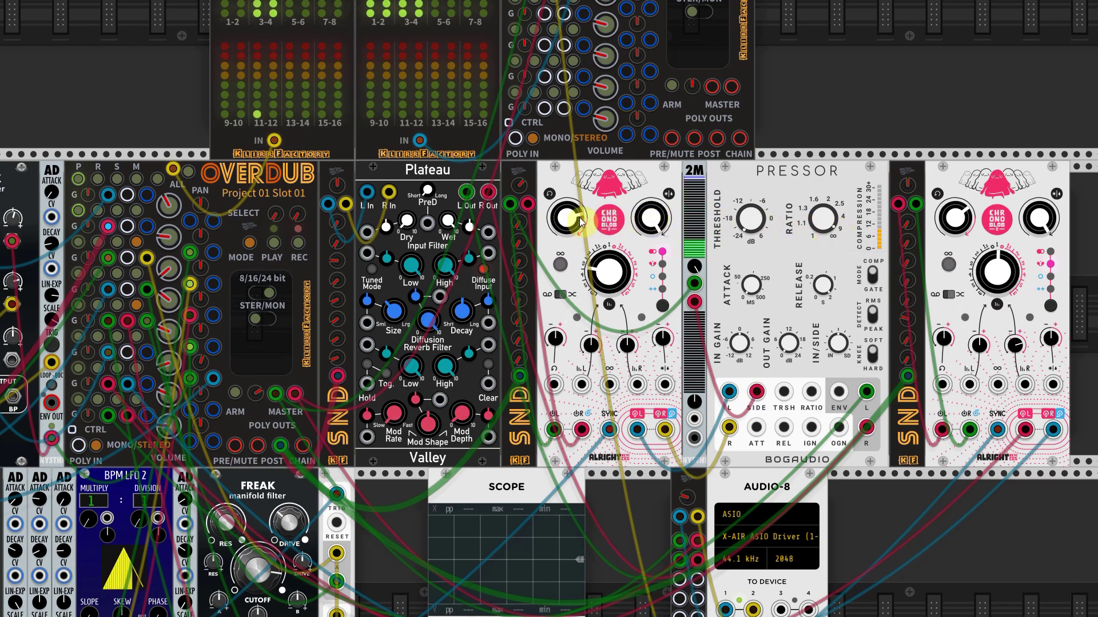
- Push the Pressor ratio near maximum, turn off Chronoblob infinite hold, and set release around 1.9 s
left_click_drag(821, 219, 822, 172)
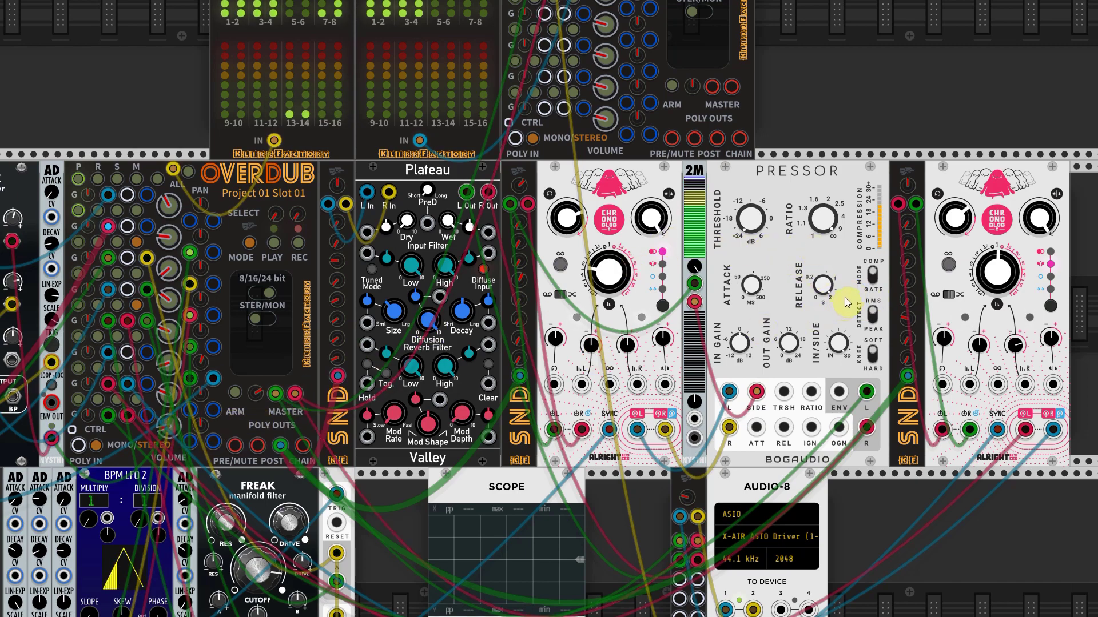
left_click(961, 264)
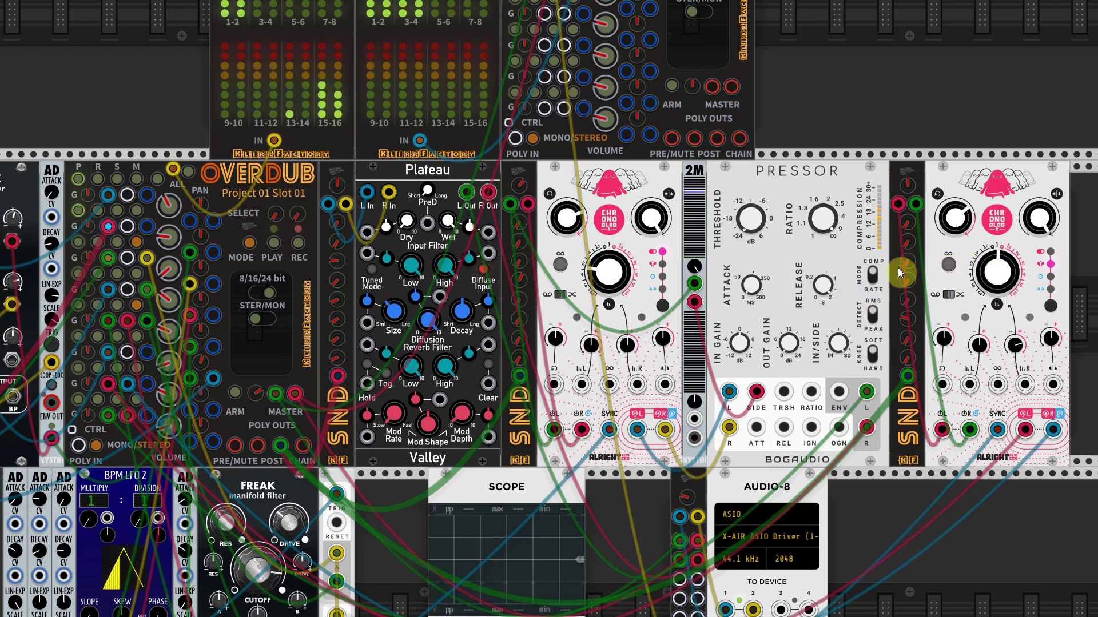
left_click_drag(826, 283, 831, 241)
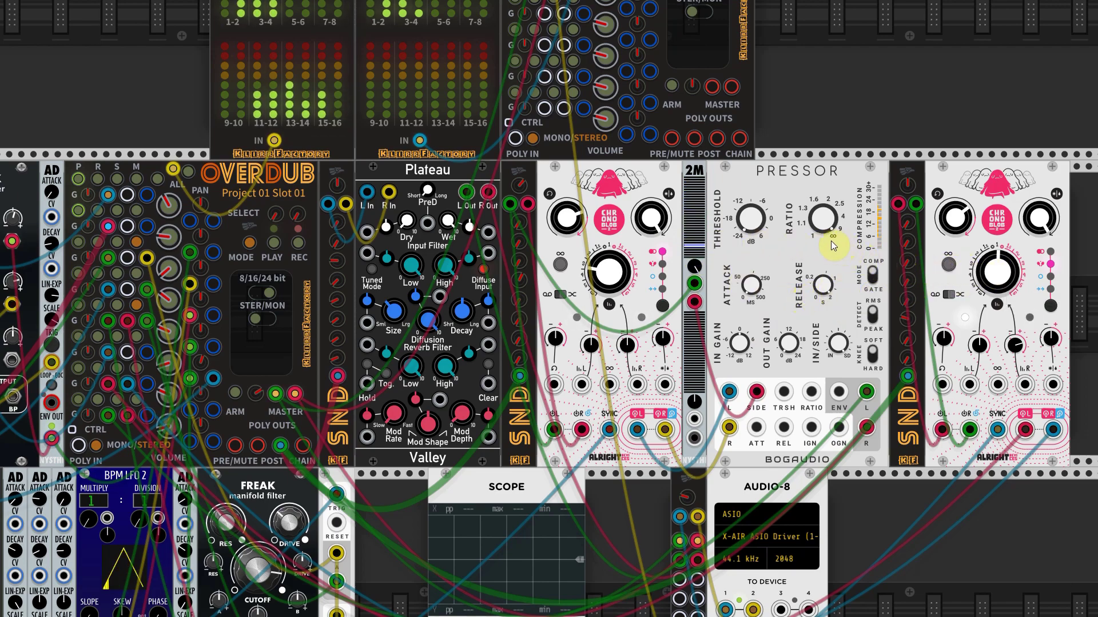
left_click_drag(826, 294, 824, 301)
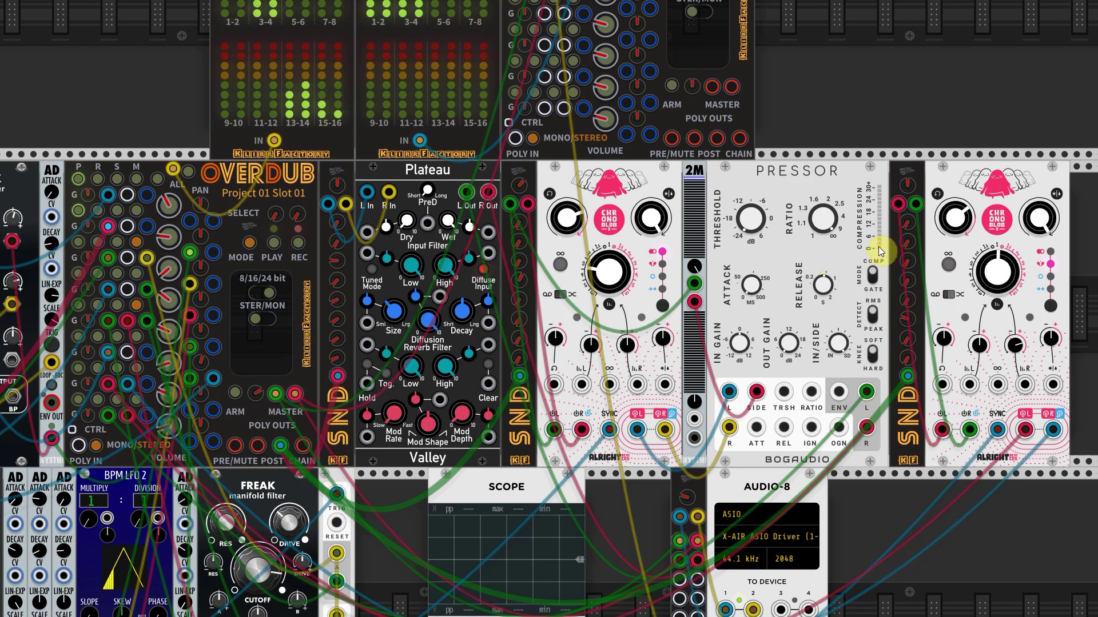
mouse_move(822, 284)
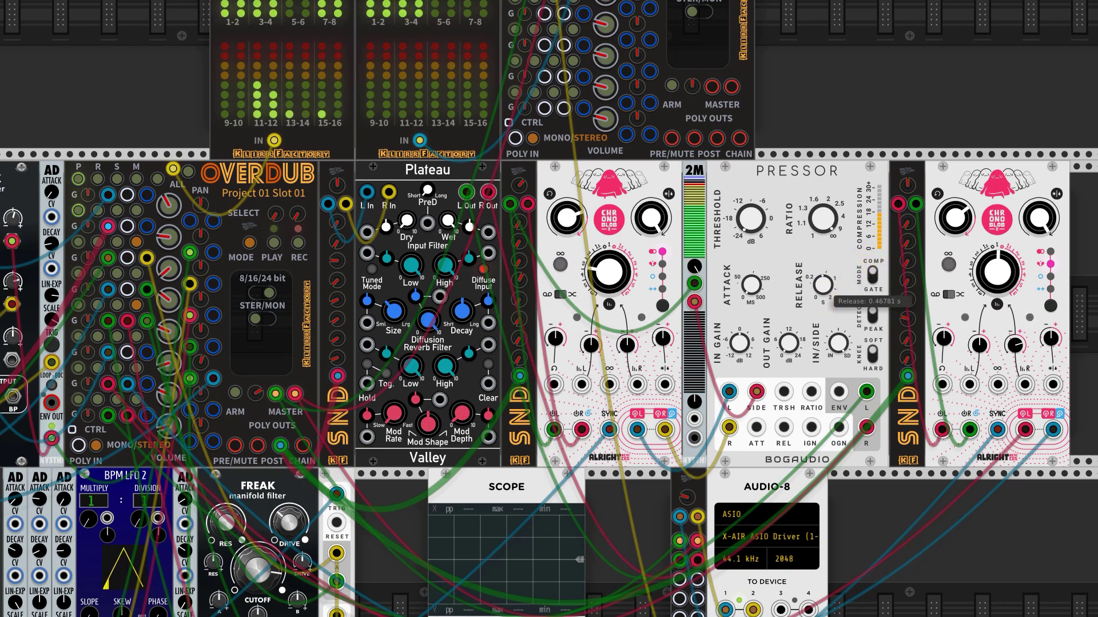
- Fine-tune the Pressor release between 0.3 and 0.8 s, settling near 0.46 seconds
left_click_drag(825, 291, 824, 294)
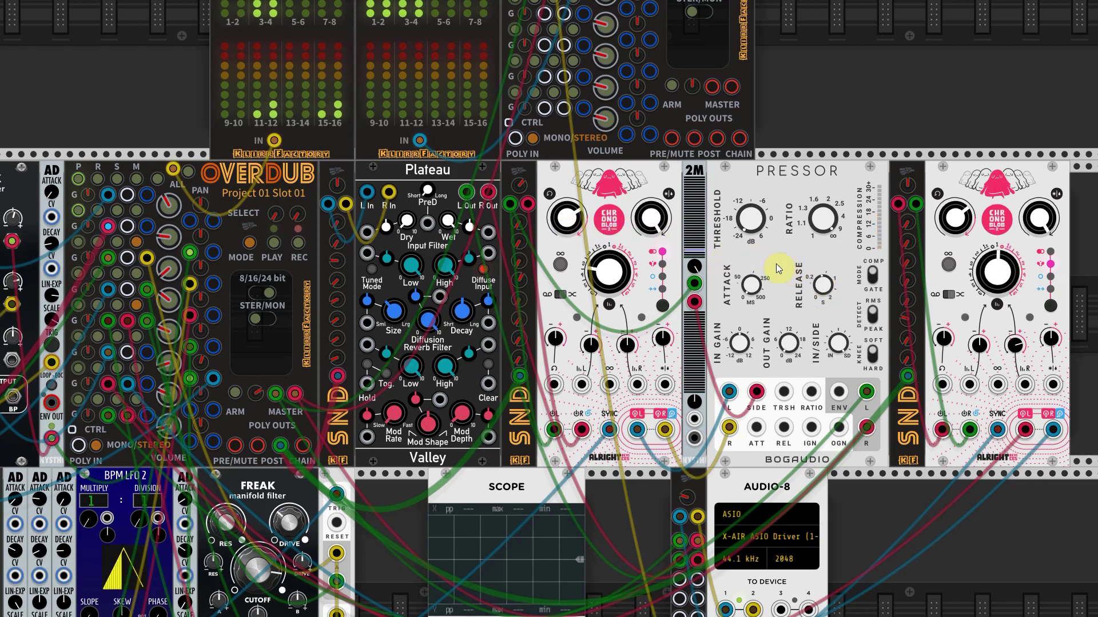
left_click_drag(824, 285, 823, 301)
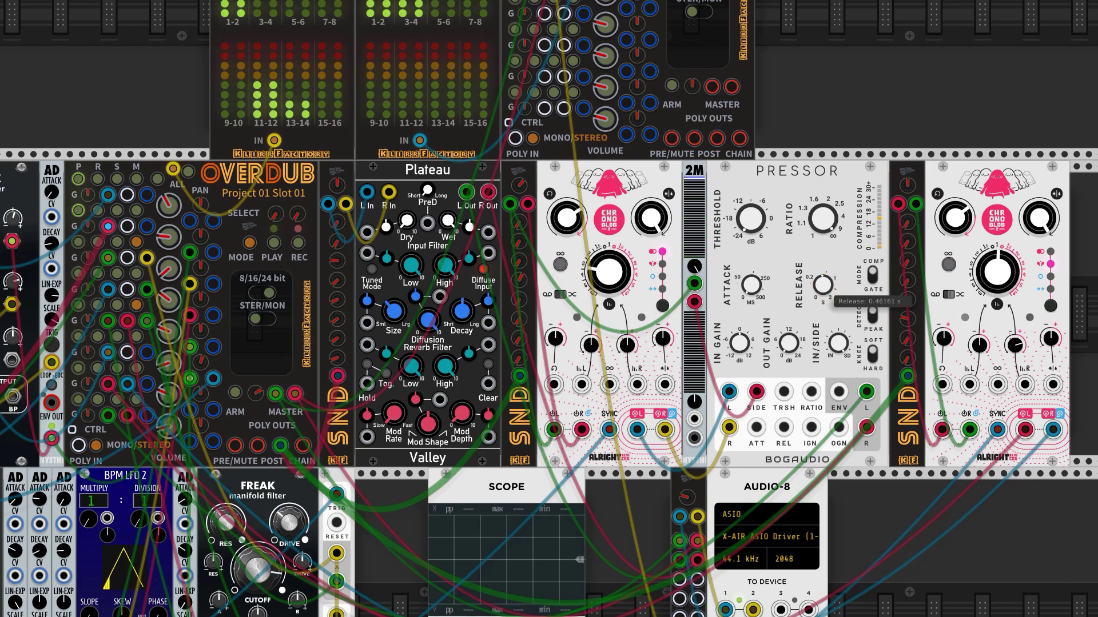
left_click_drag(823, 289, 823, 258)
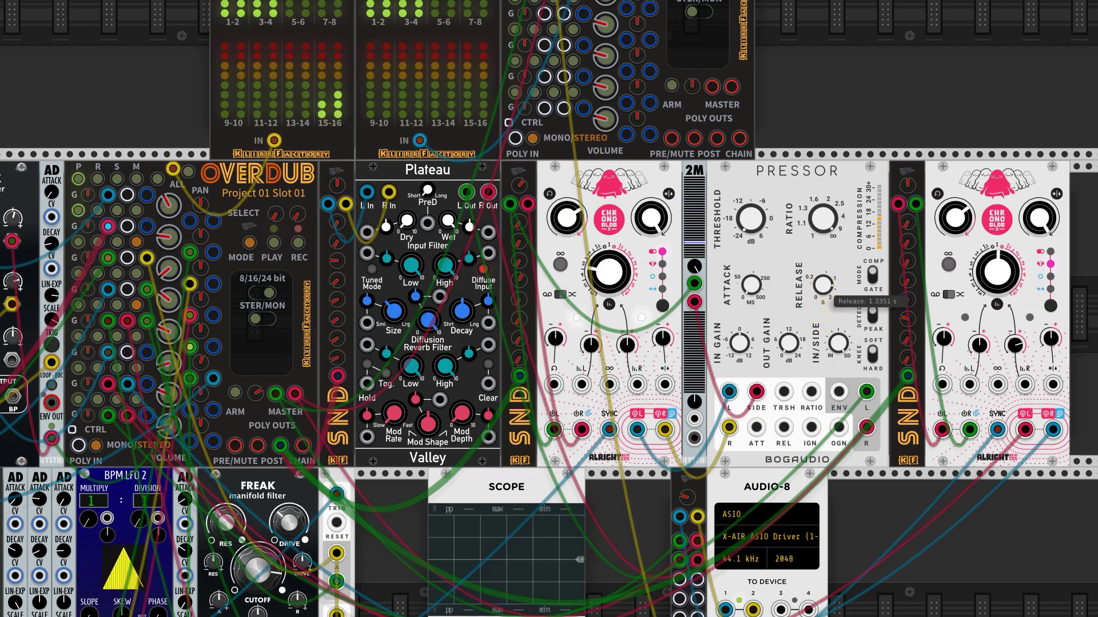
left_click_drag(822, 284, 824, 276)
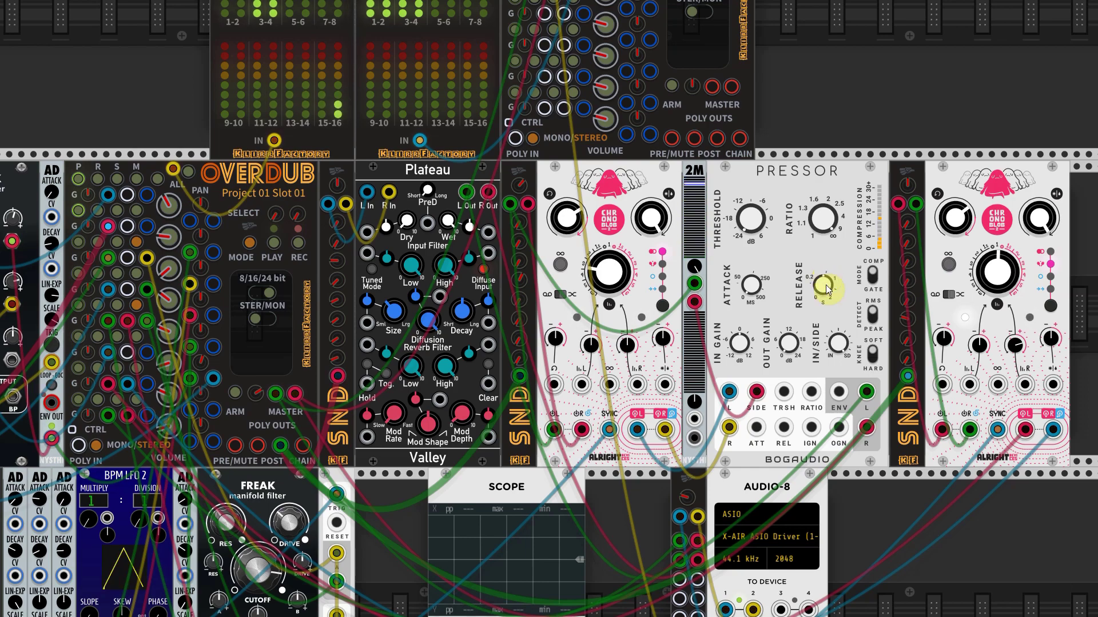
mouse_move(825, 289)
left_mouse_down()
mouse_move(826, 309)
mouse_move(823, 284)
left_mouse_up()
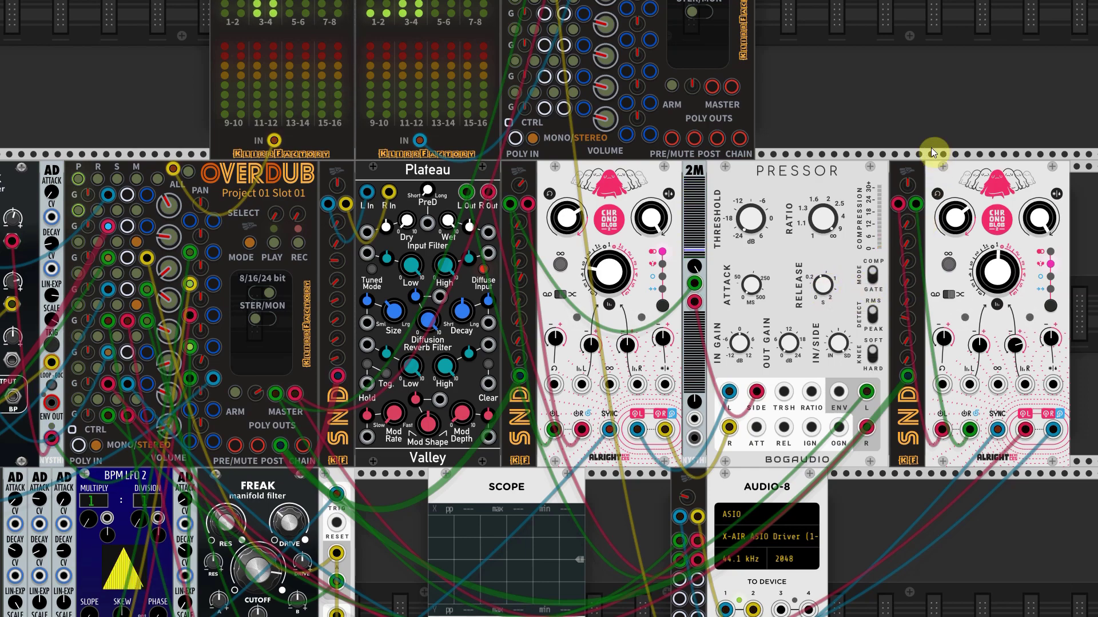
- Shift the right-hand modules over, place a Vult Freak beside the Pressor, and start a cable from Pressor's L output
left_click_drag(910, 169, 1082, 176)
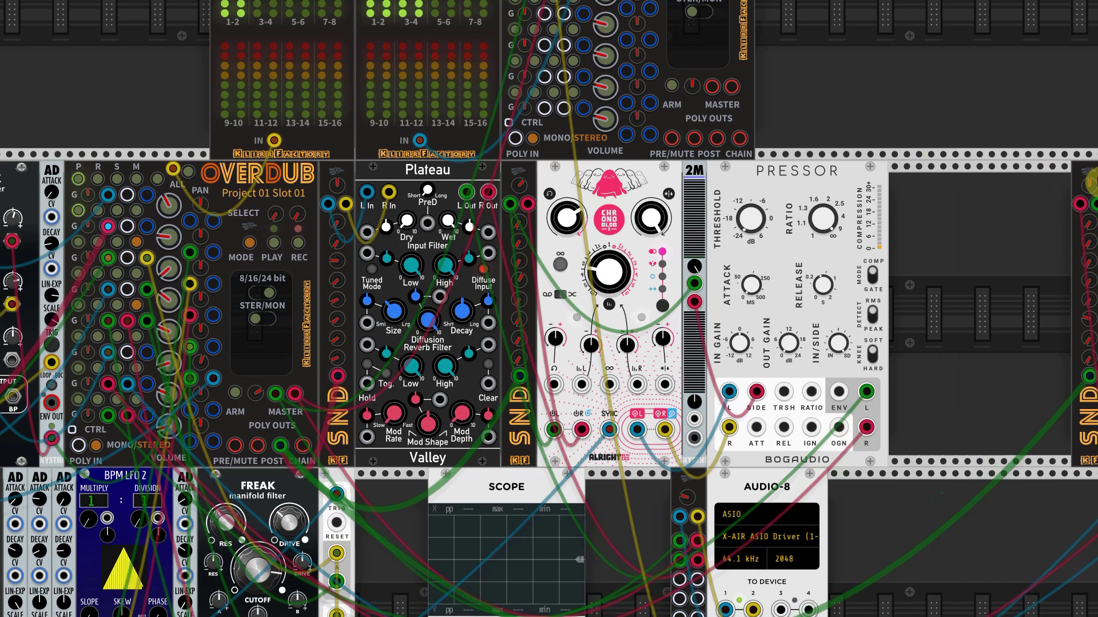
right_click(1015, 222)
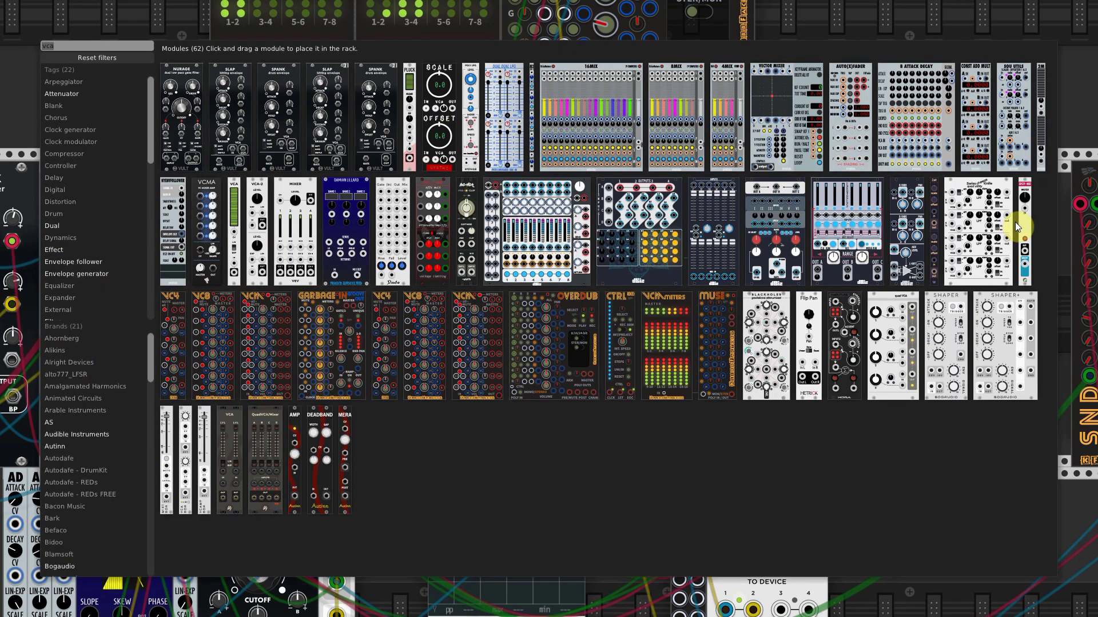
type("leak")
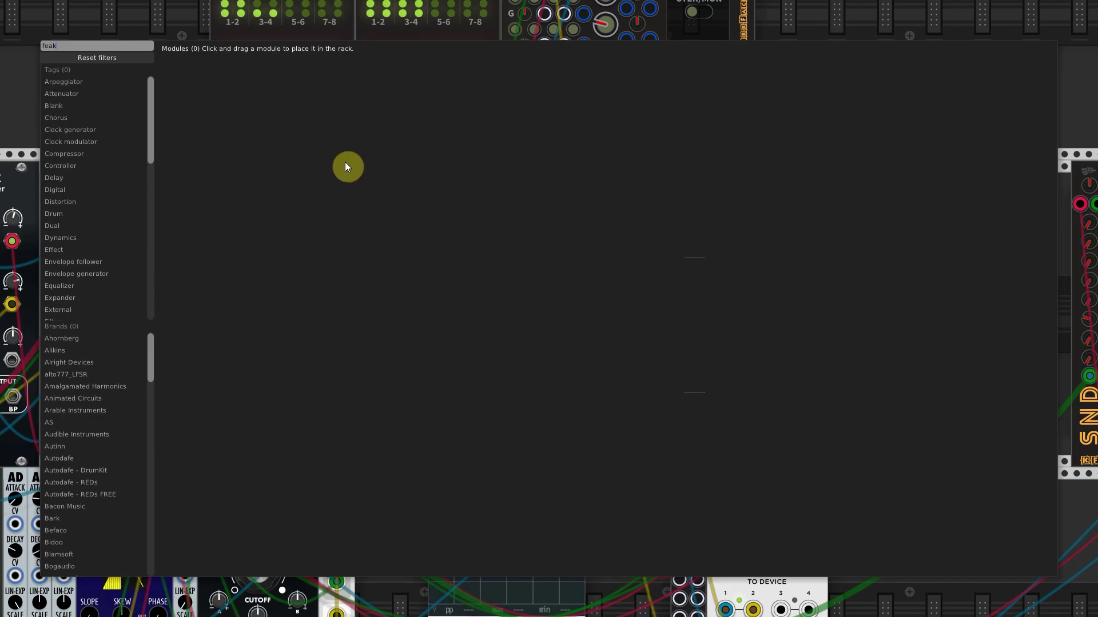
key("BackSpace")
key("BackSpace")
key("BackSpace")
key("BackSpace")
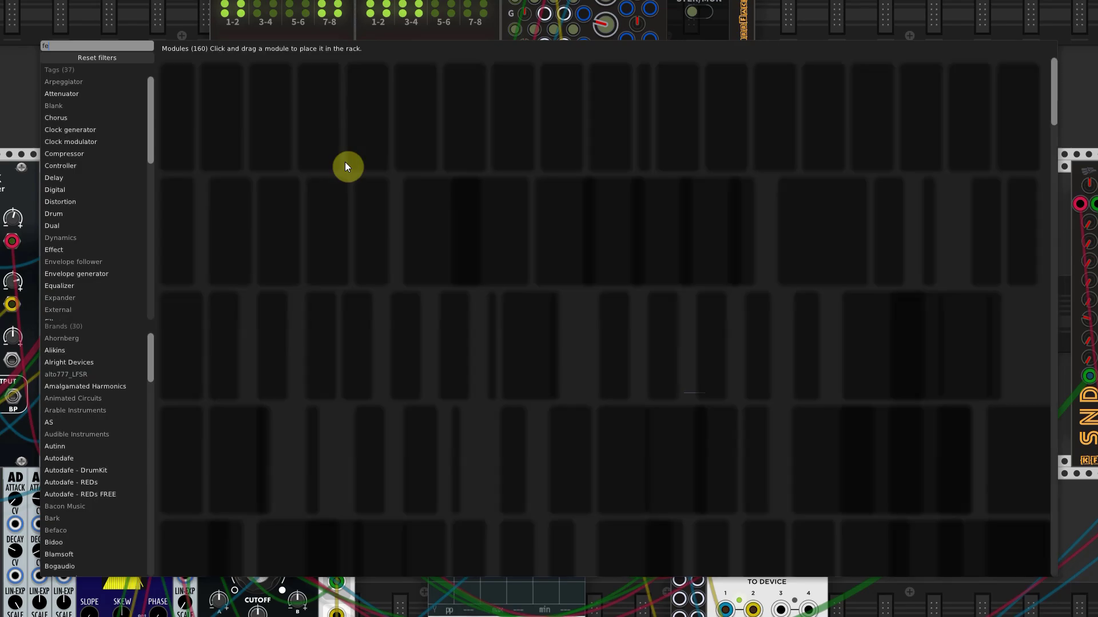
type("freak")
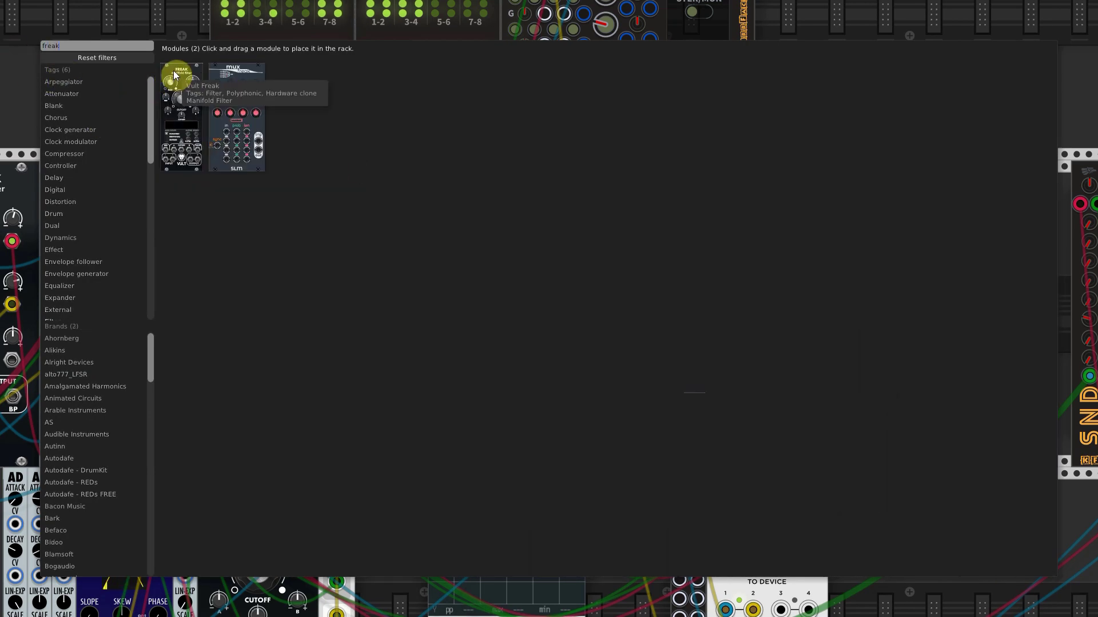
left_click_drag(175, 73, 926, 180)
left_click_drag(725, 610, 867, 394)
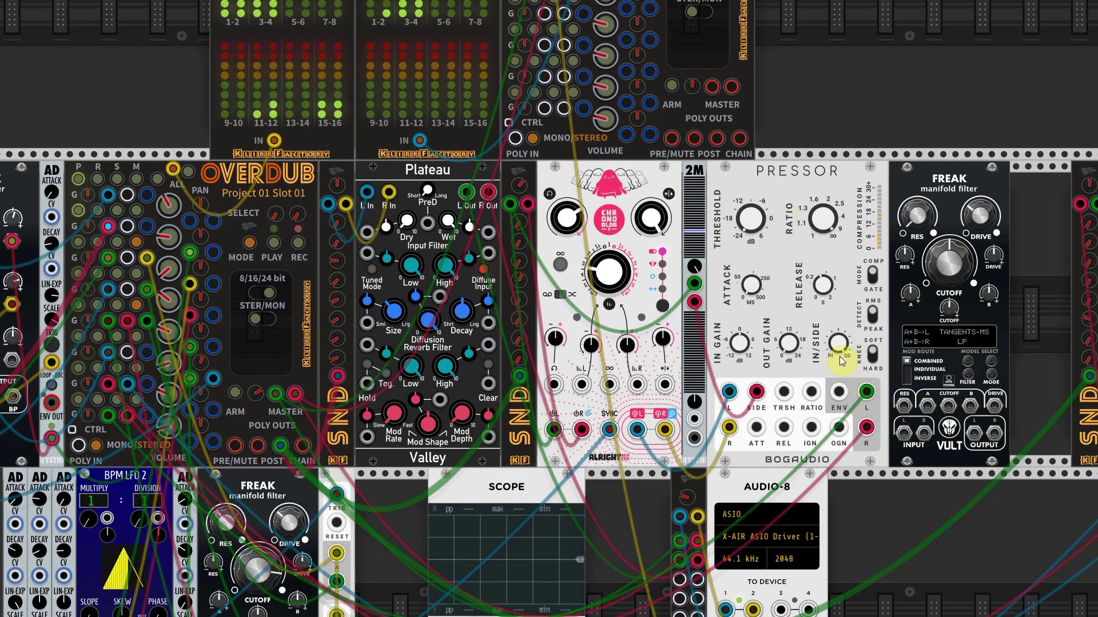
- Route the Pressor's left and right outputs through the Freak filter
left_click_drag(868, 396, 973, 435)
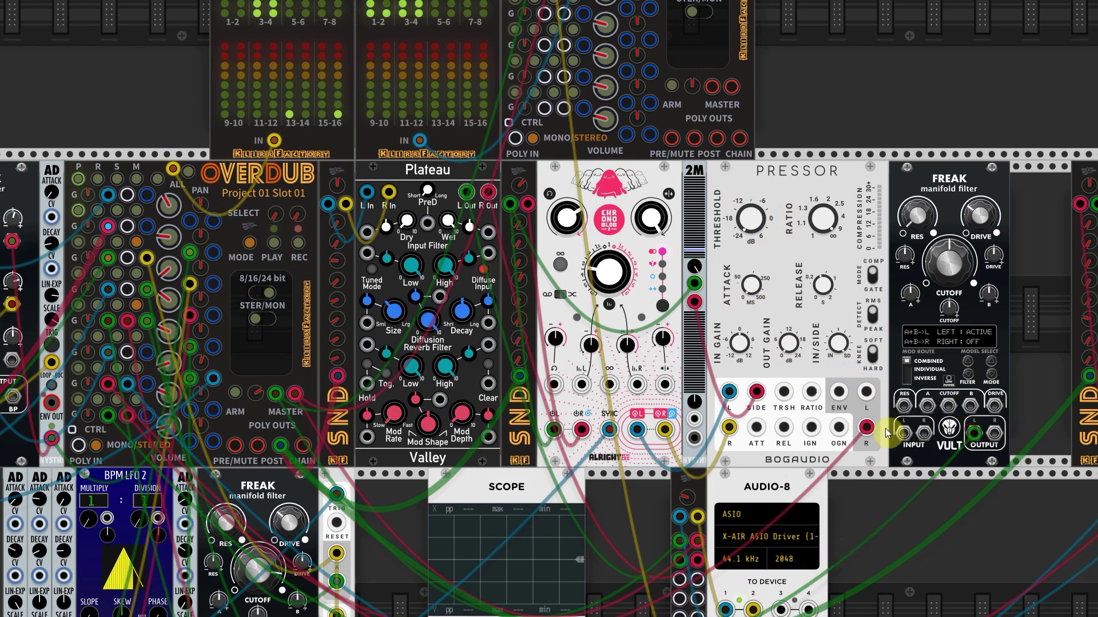
left_click_drag(866, 428, 995, 431)
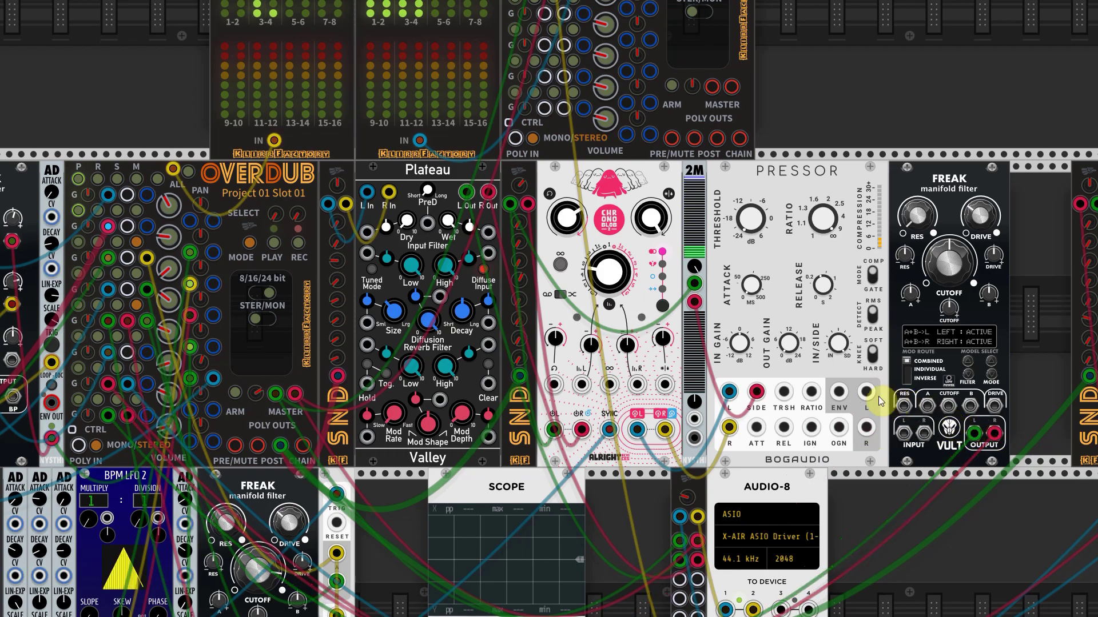
left_click_drag(866, 392, 893, 429)
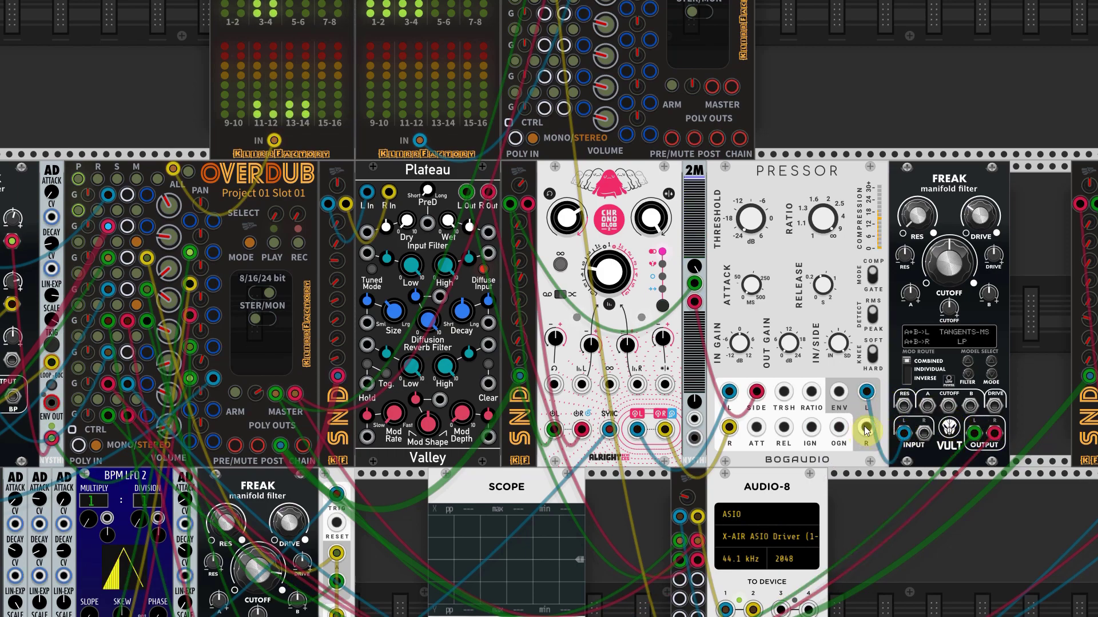
left_click_drag(866, 427, 924, 433)
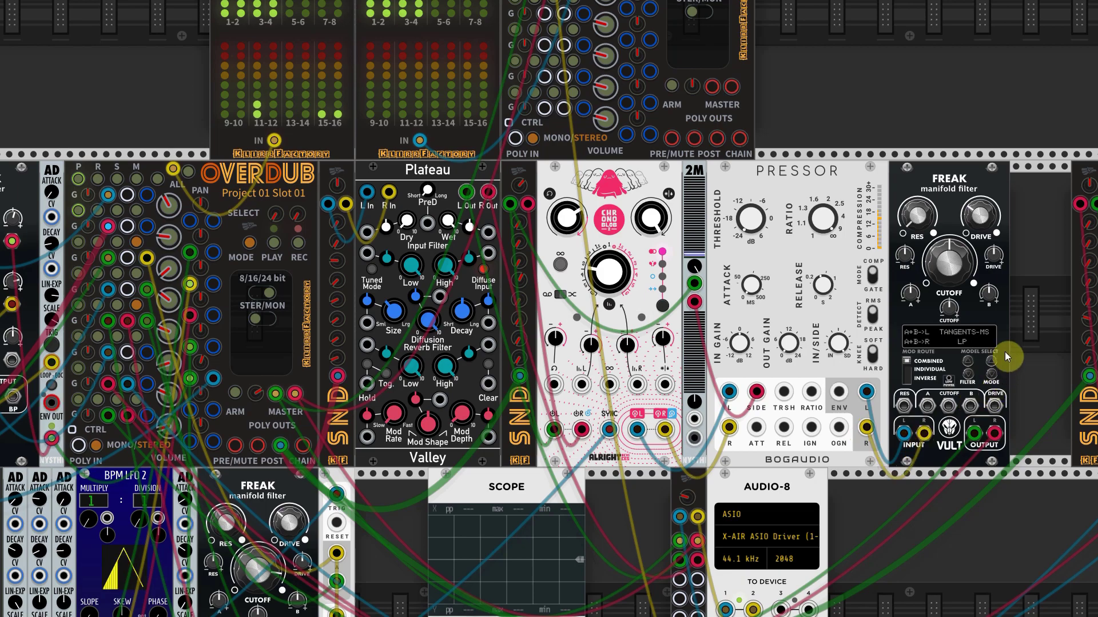
- Set the Freak to Stabile bandpass, lower resonance, adjust cutoff, and raise drive nearly to full
left_click(968, 362)
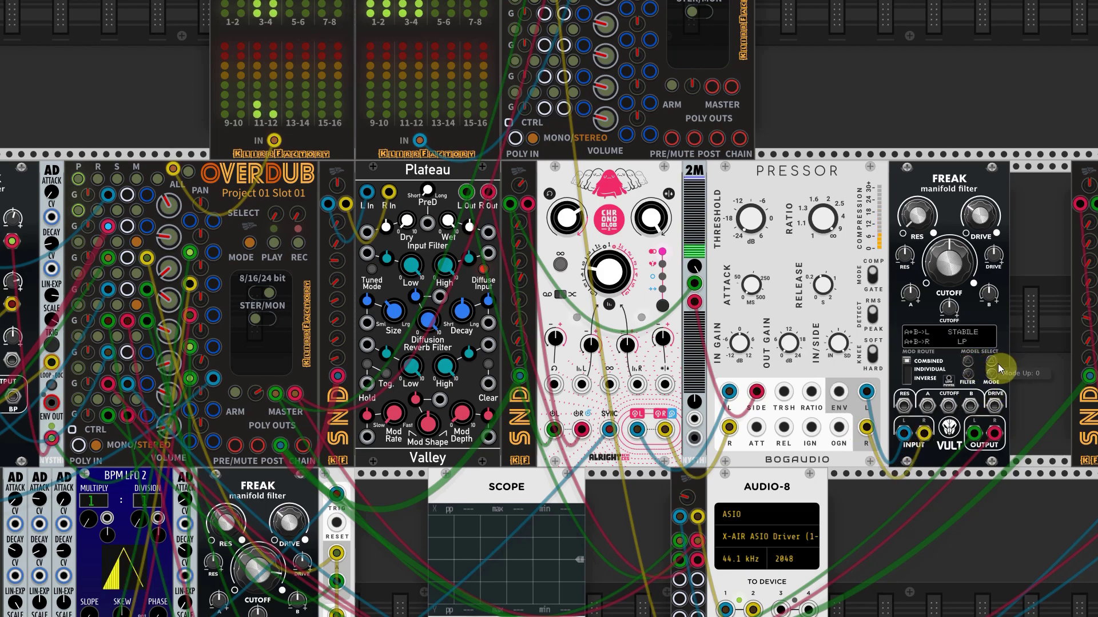
left_click(992, 361)
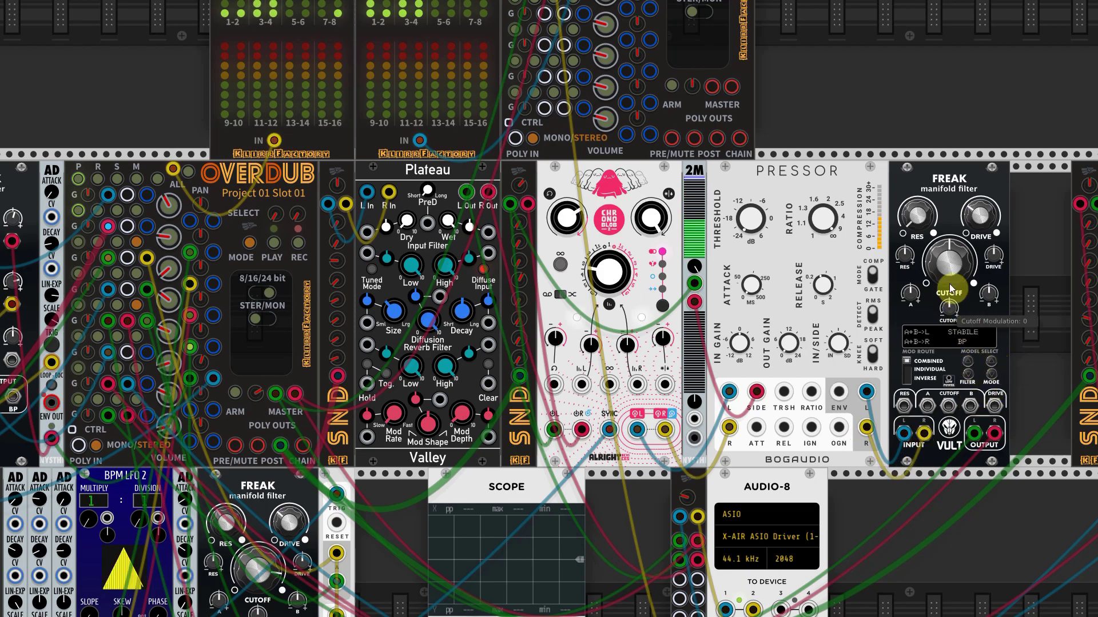
left_click_drag(949, 284, 950, 279)
left_click_drag(923, 226, 924, 221)
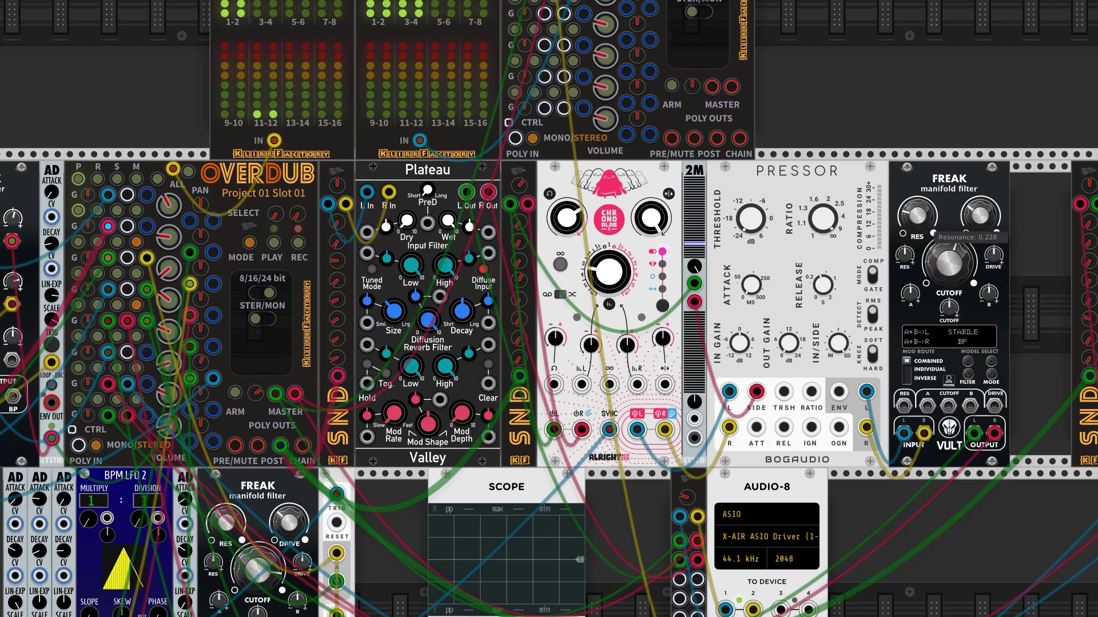
left_click(941, 265)
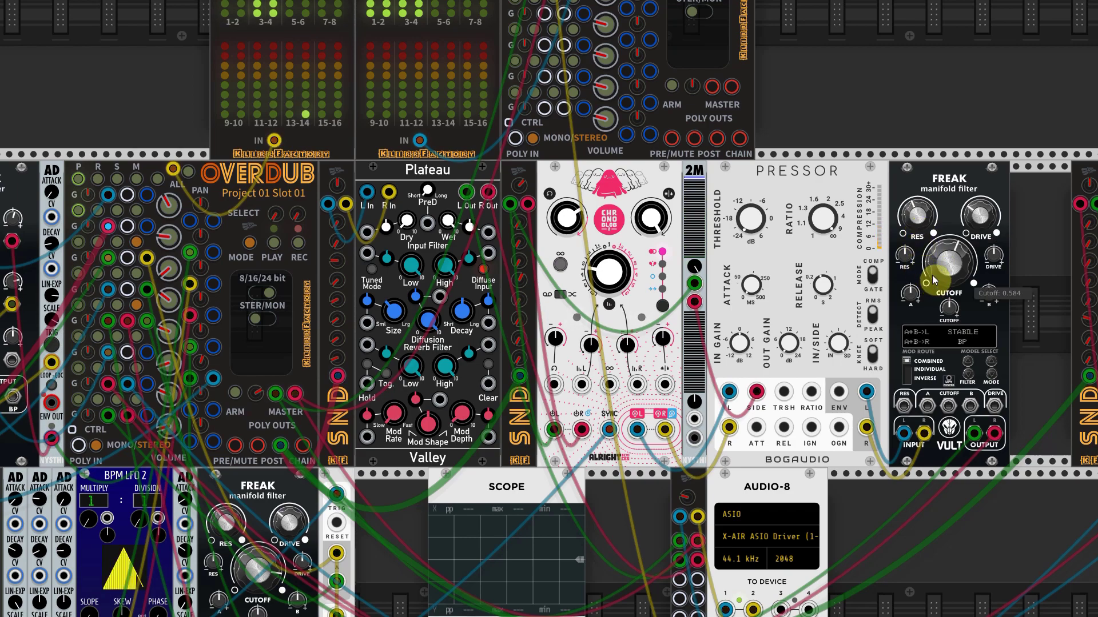
left_click(971, 224)
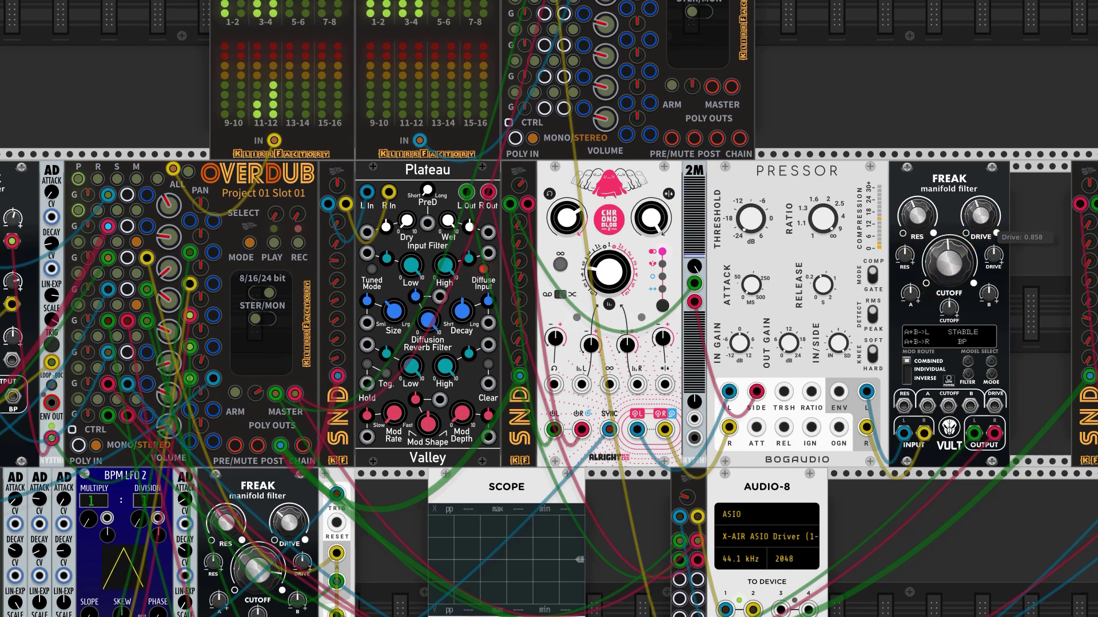
left_click_drag(978, 214, 978, 201)
- Tune the Pressor release from about 1.6 s down to 0.5 s, set cutoff near 0.5, and unplug the sidechain cable
left_click(824, 283)
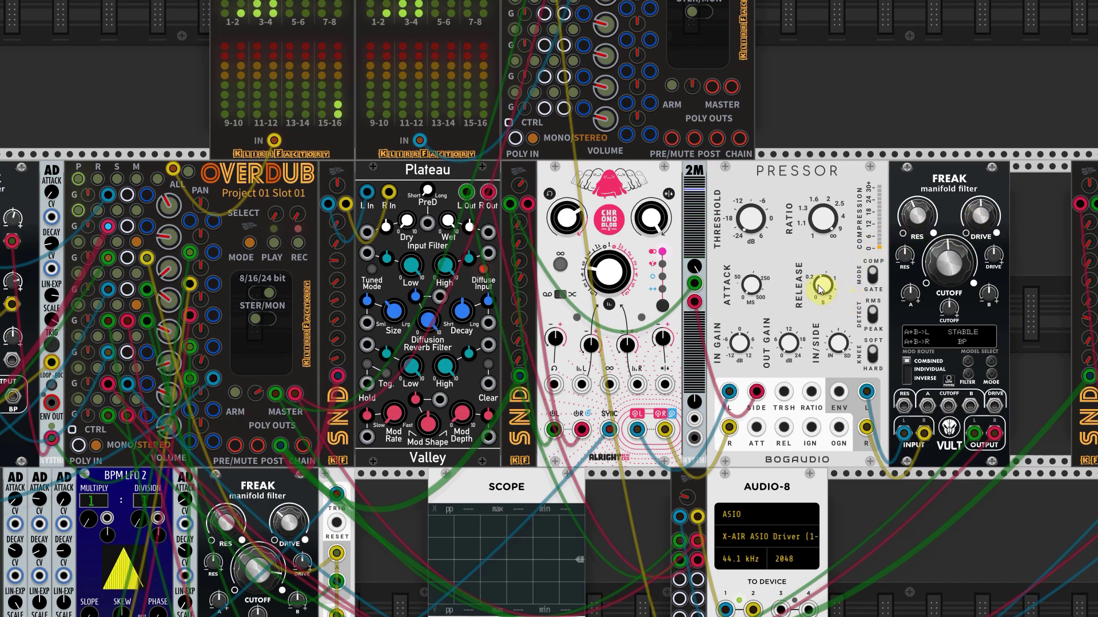
left_click_drag(823, 285, 823, 266)
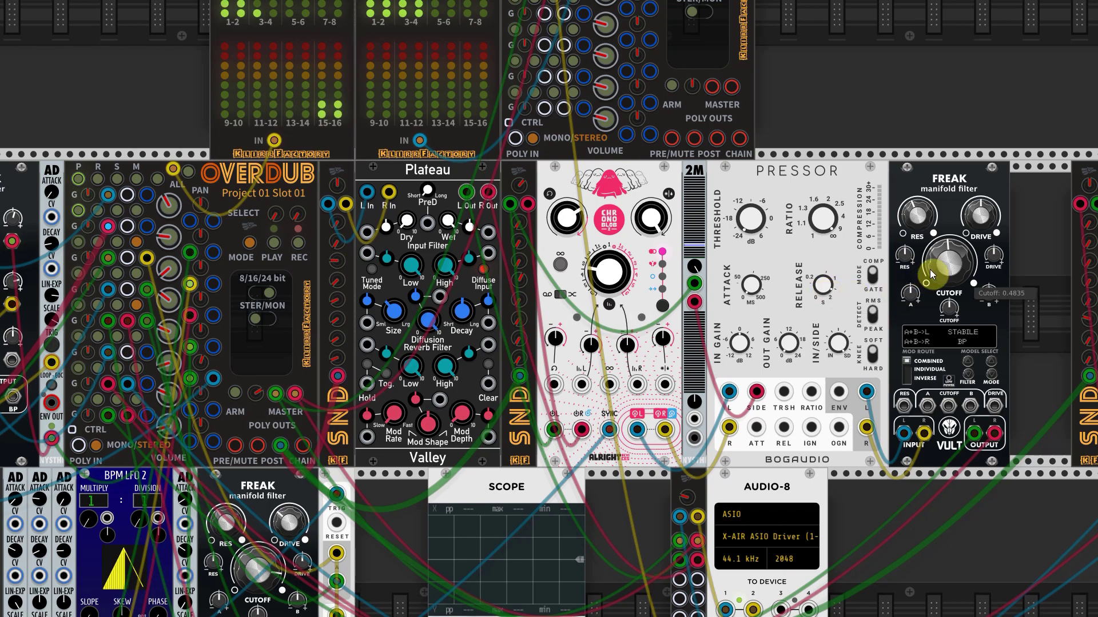
mouse_move(948, 262)
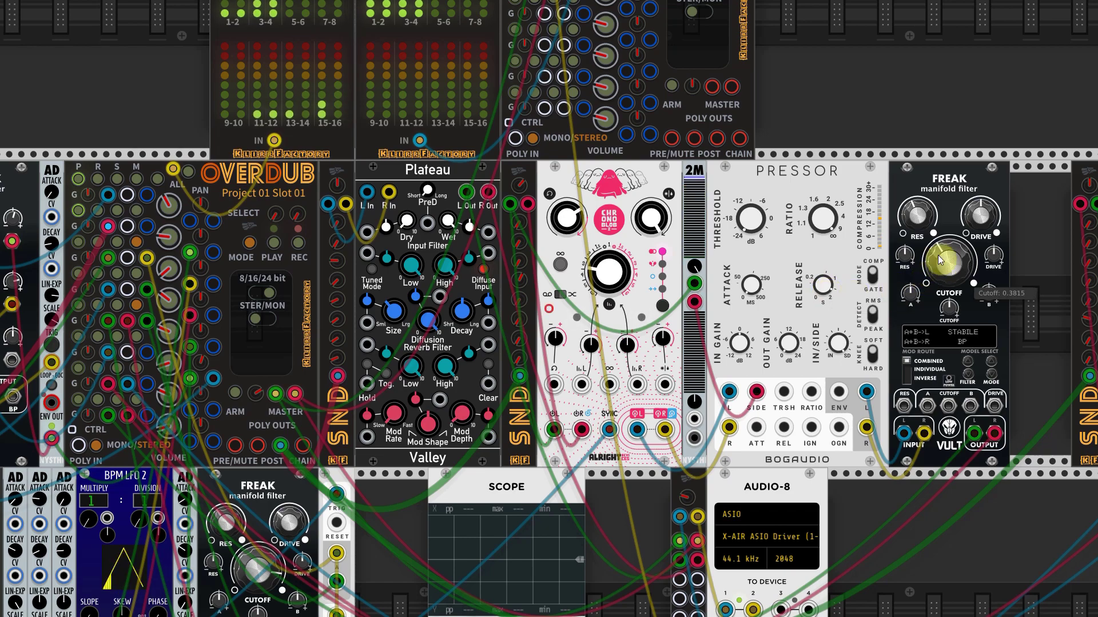
left_click(826, 293)
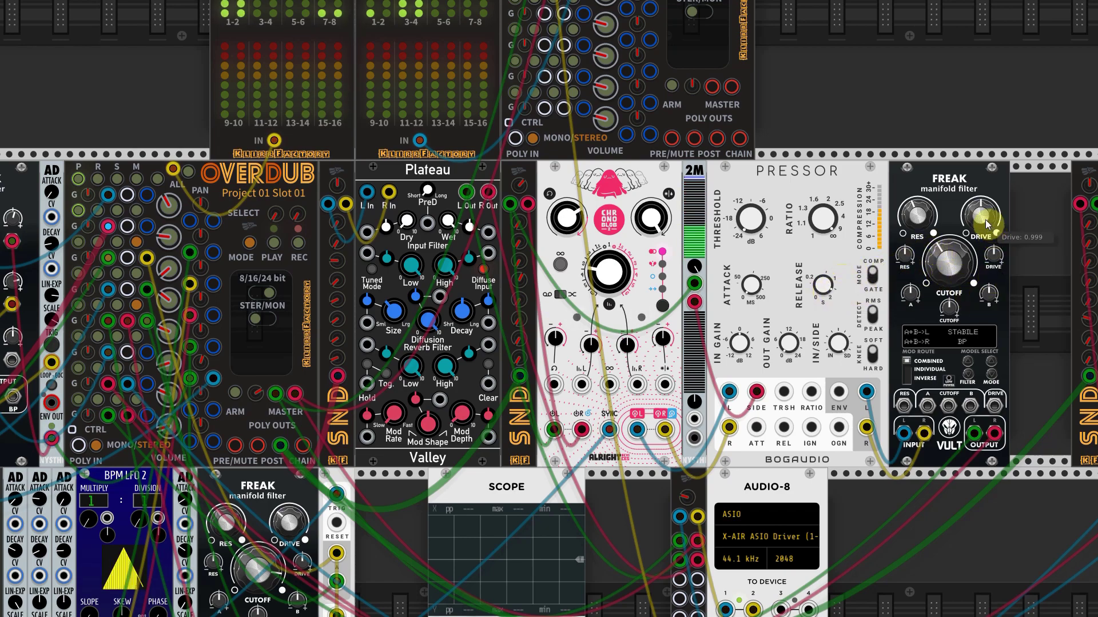
left_click_drag(824, 290, 824, 296)
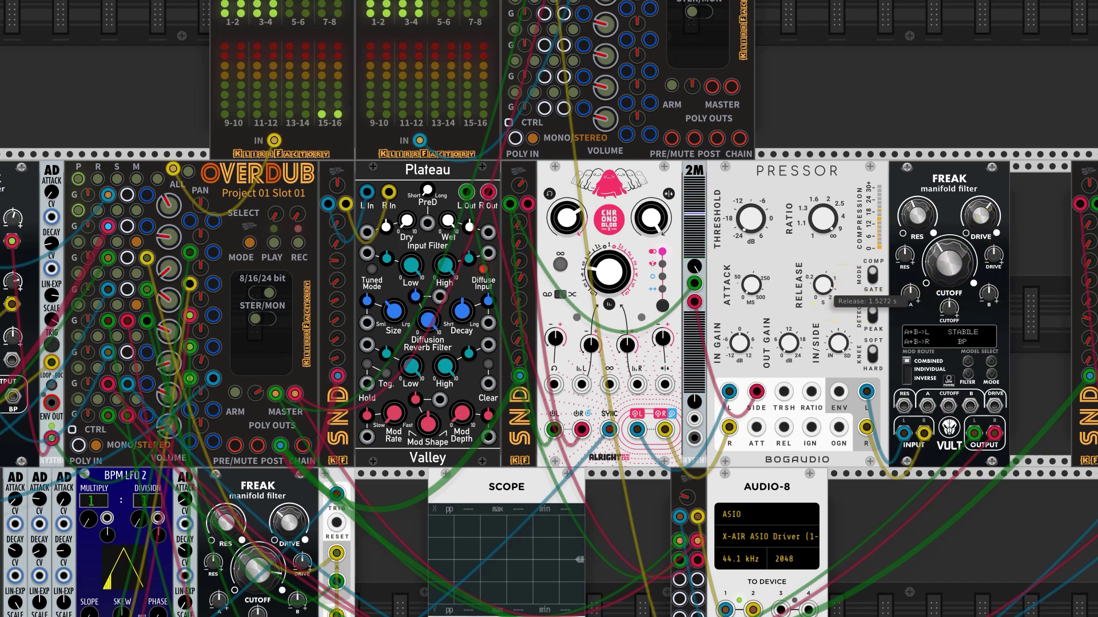
left_click_drag(924, 269, 900, 274)
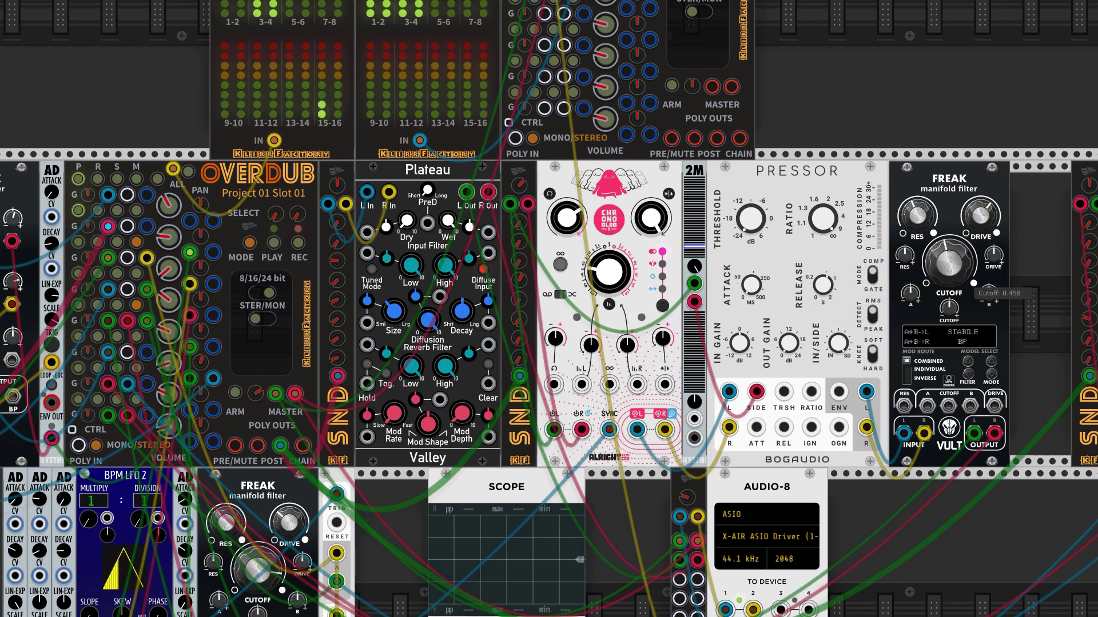
left_click_drag(810, 292, 823, 296)
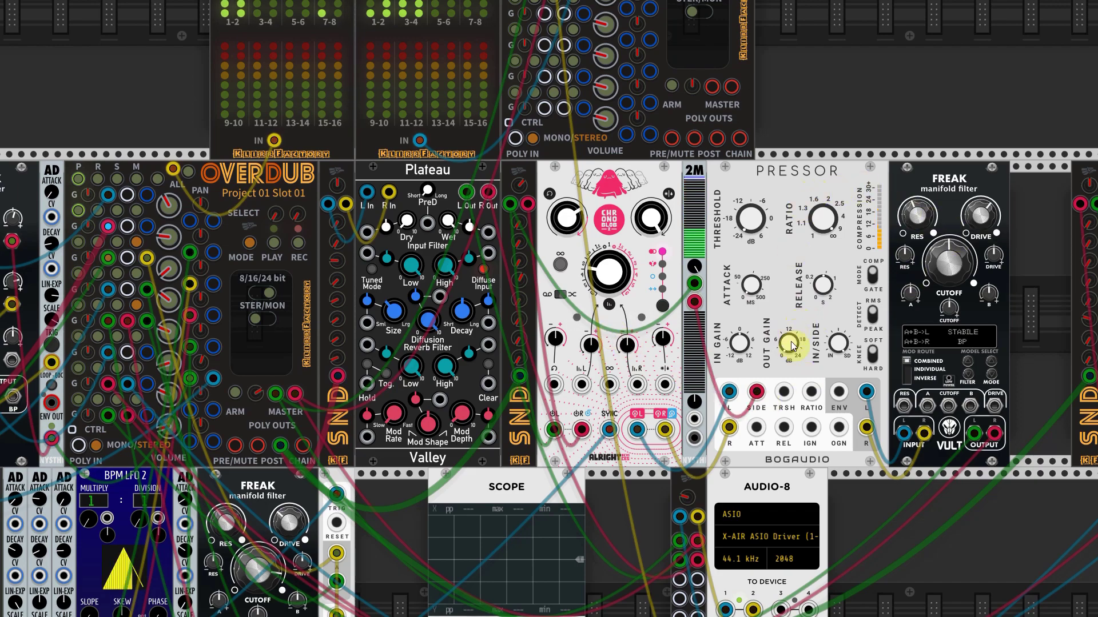
left_click_drag(759, 393, 509, 204)
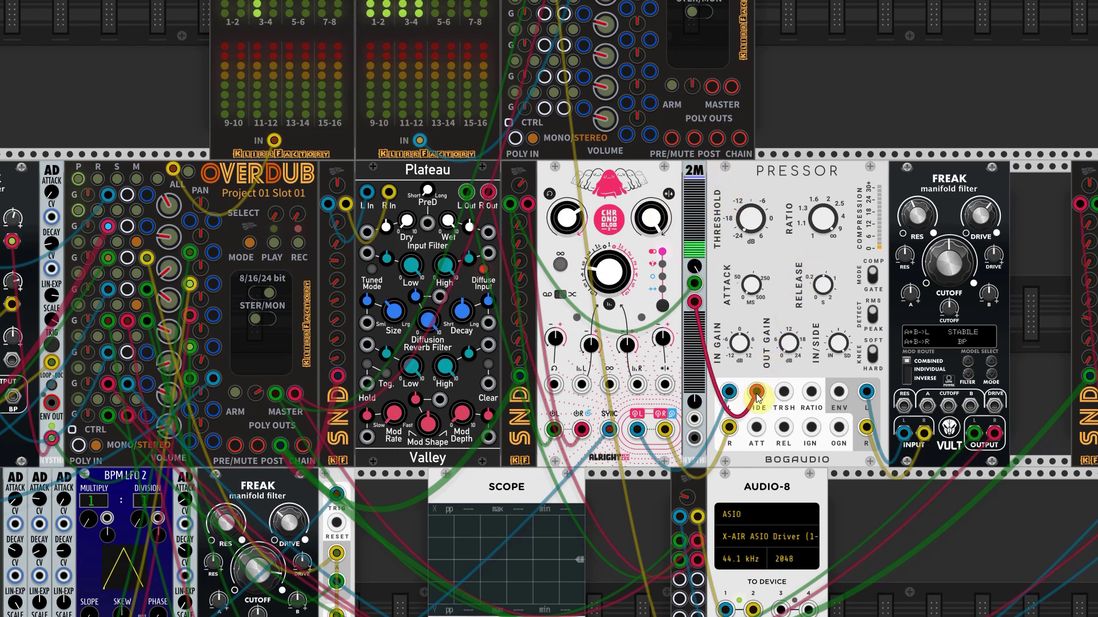
- Lower the Pressor THRESHOLD knob to roughly -24 dB
left_click_drag(734, 216, 740, 228)
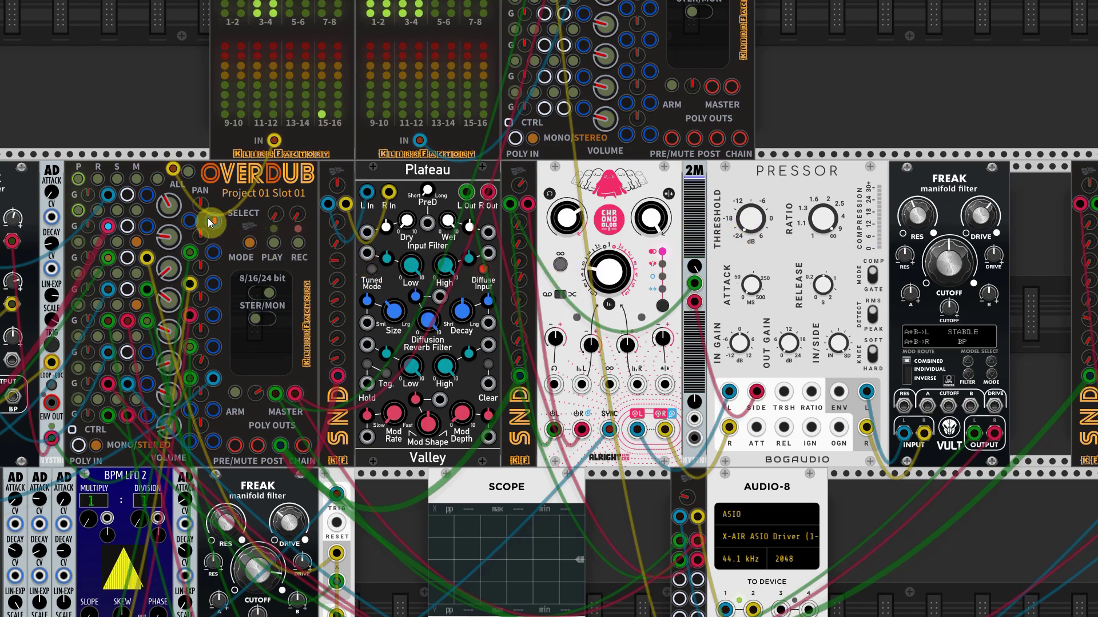
scroll(210, 223, "down", 2)
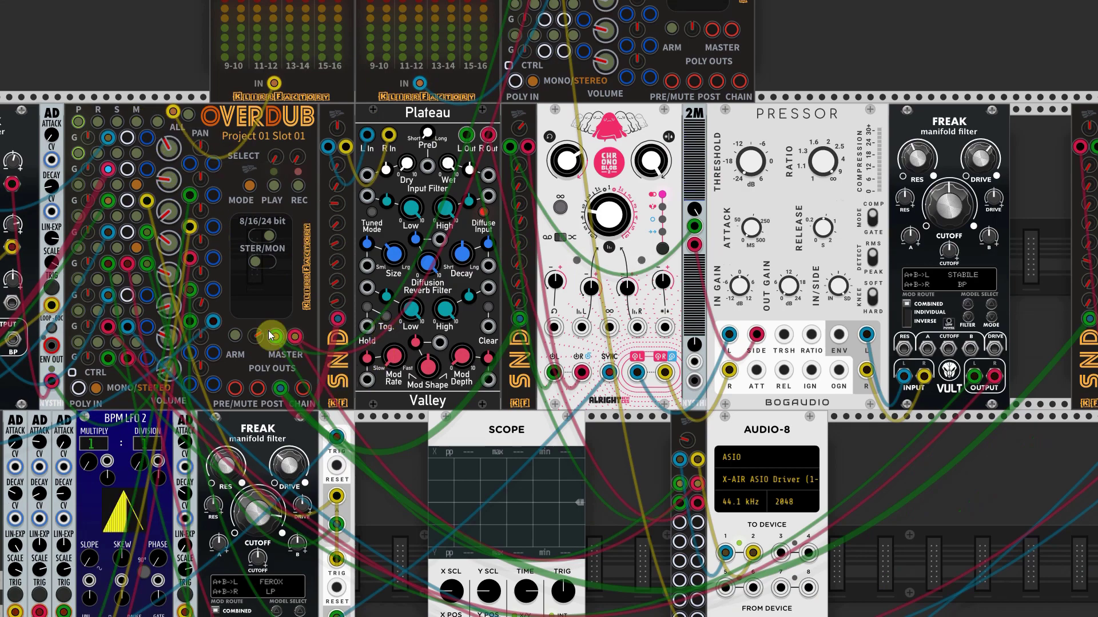
- Press the M button for channel 1 on the Overdub mixer
left_click(140, 120)
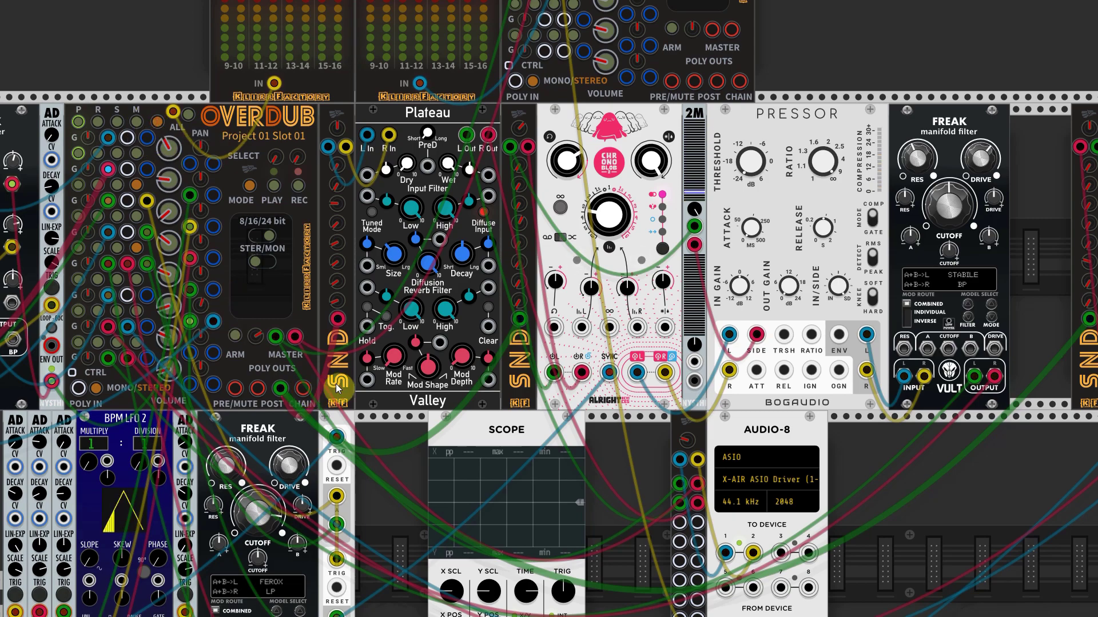
scroll(553, 326, "down", 1)
scroll(547, 324, "down", 1)
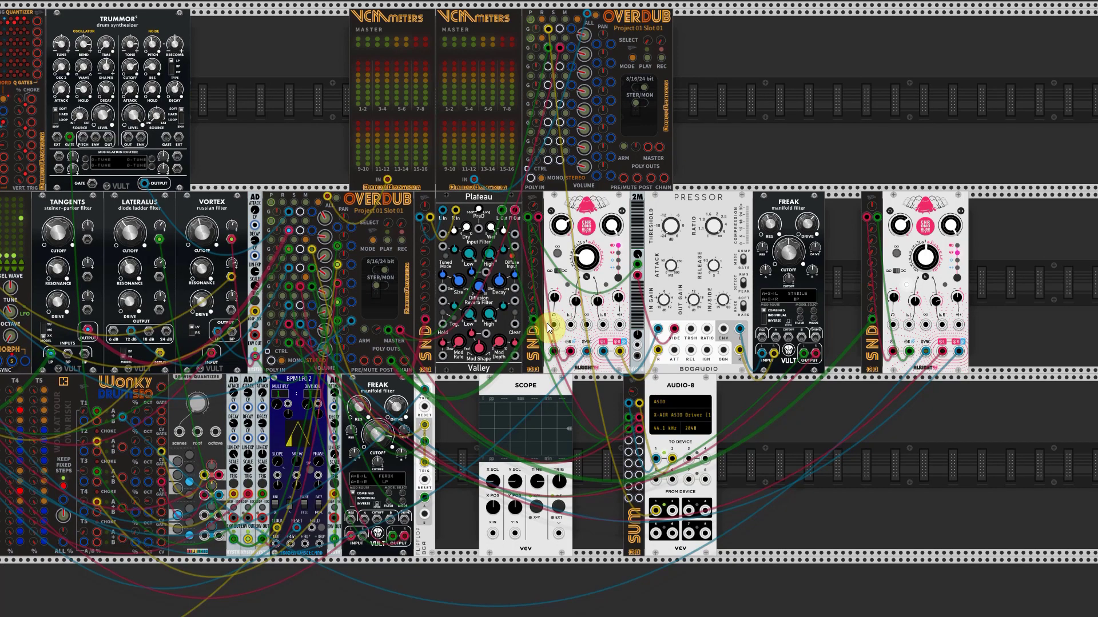
scroll(547, 324, "up", 1)
scroll(544, 324, "left", 2)
scroll(544, 324, "left", 2)
scroll(548, 325, "left", 2)
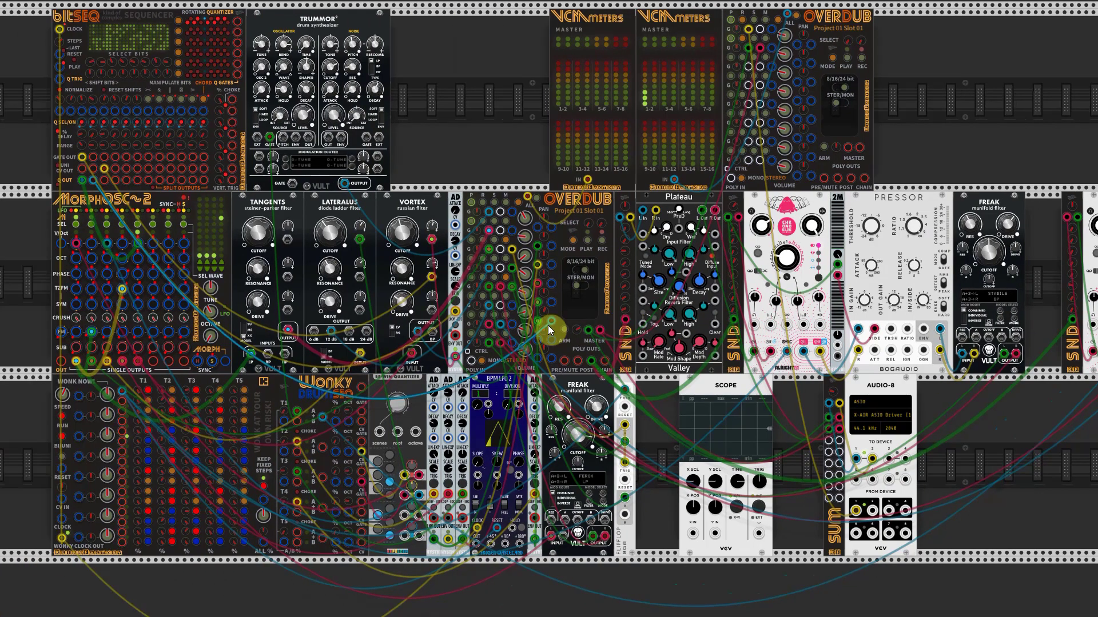
scroll(548, 325, "down", 1)
scroll(553, 321, "down", 1)
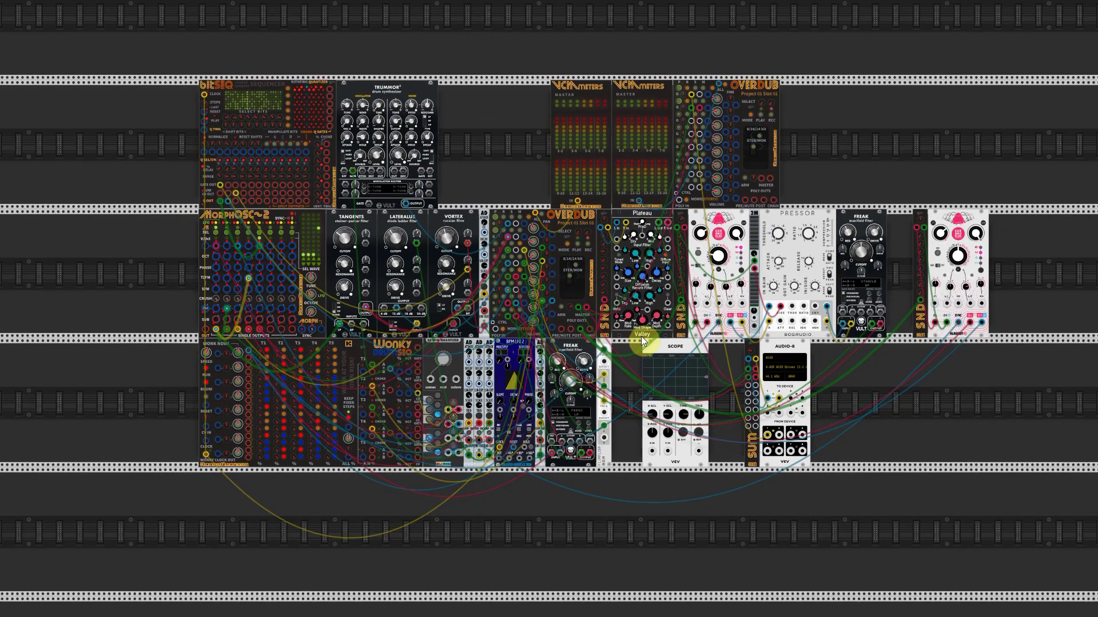